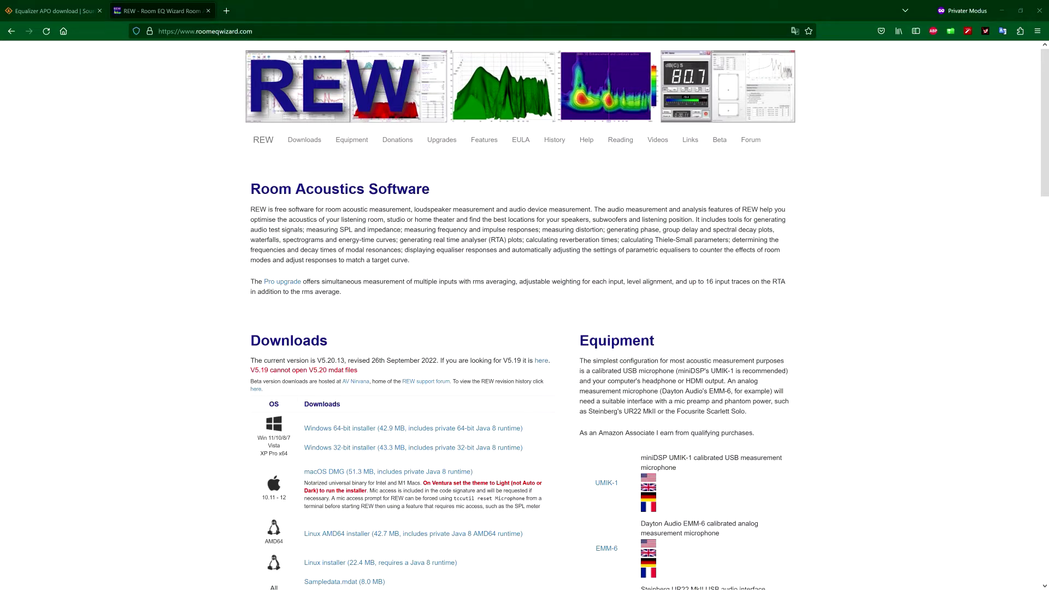
View the Equalizer APO download page, then return to the REW website and scroll down.
key(ctrl+Tab)
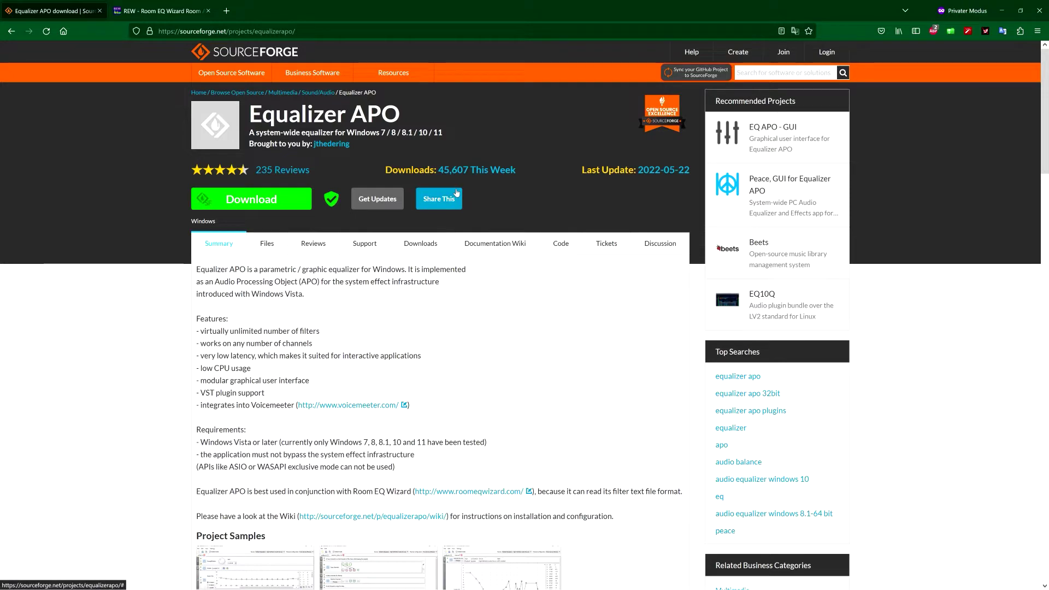
click(162, 11)
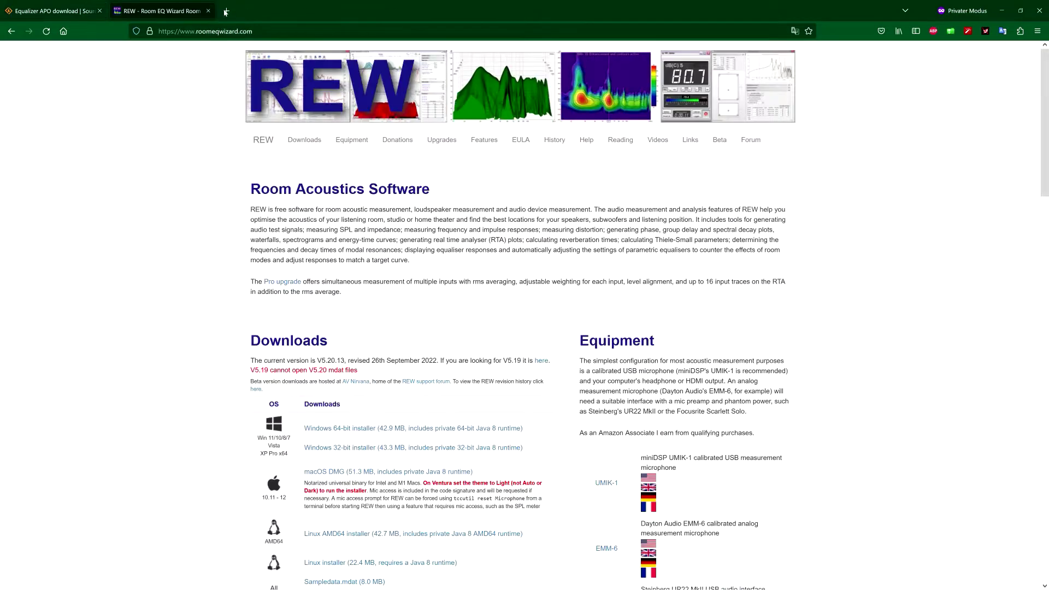
scroll(260, 361, down, 2)
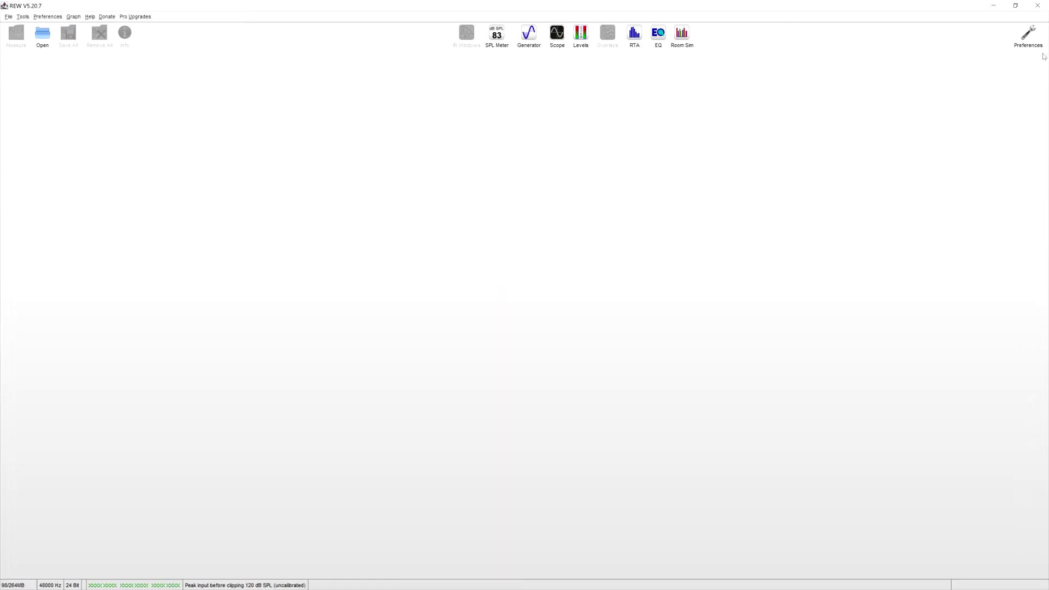
Set REW's soundcard input to the Minifuse 2 Mic/Line/Inst source via the FL Studio ASIO panel.
click(1029, 38)
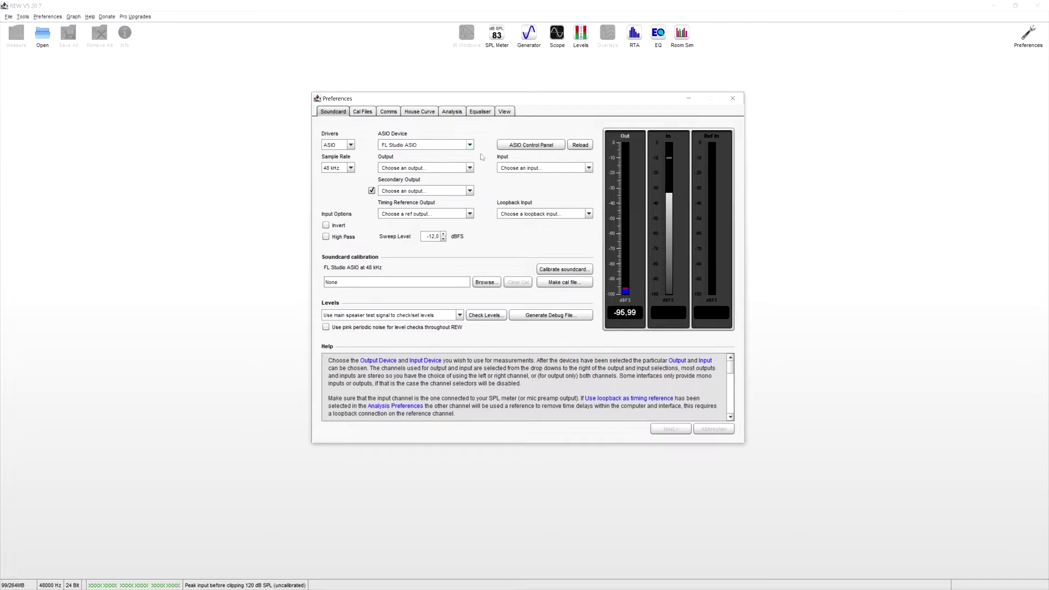
click(588, 169)
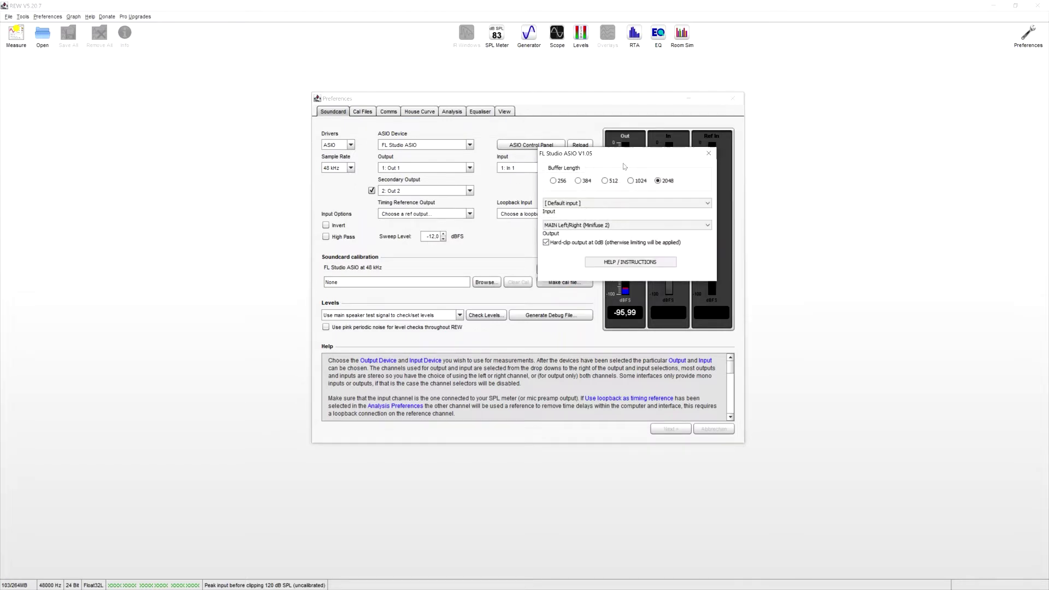
click(620, 203)
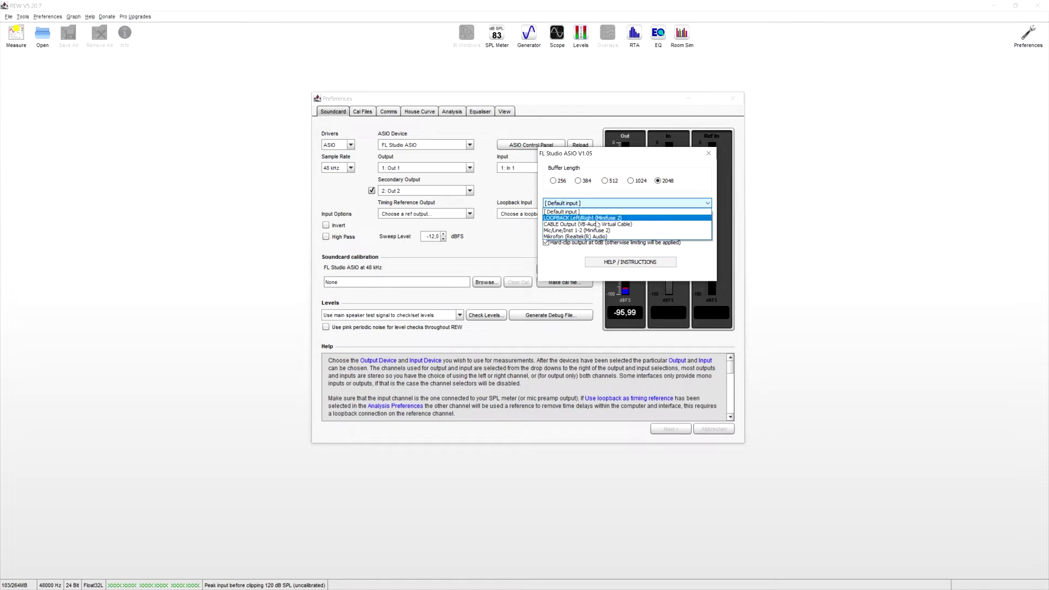
click(593, 231)
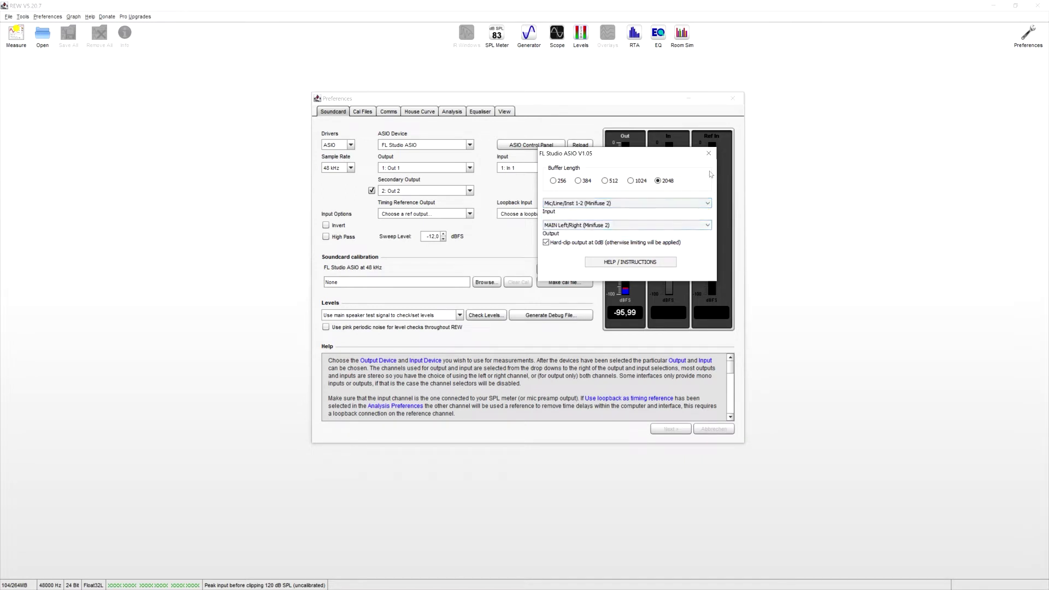
click(709, 155)
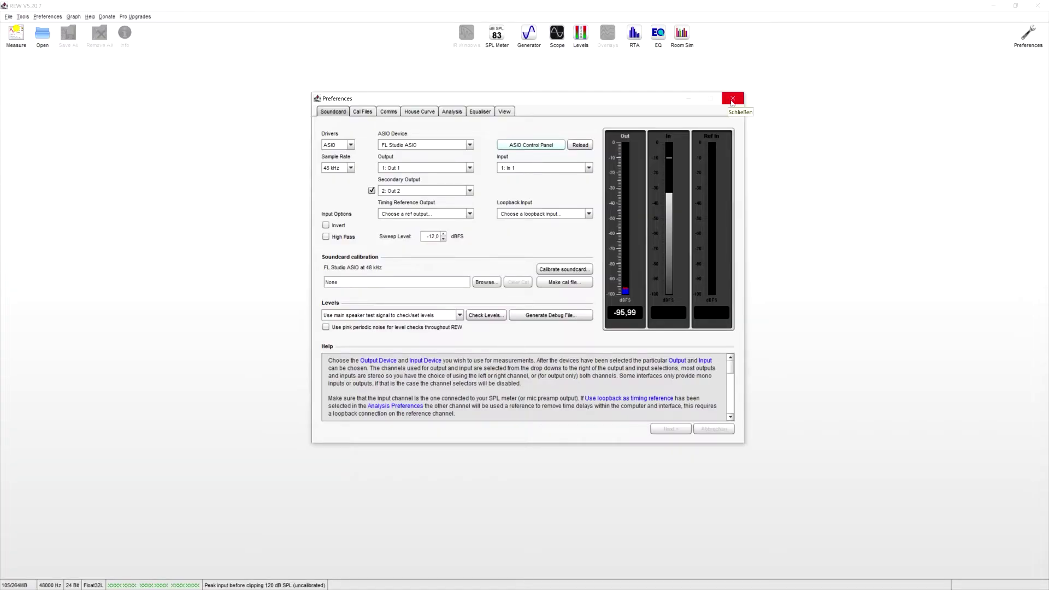
click(733, 100)
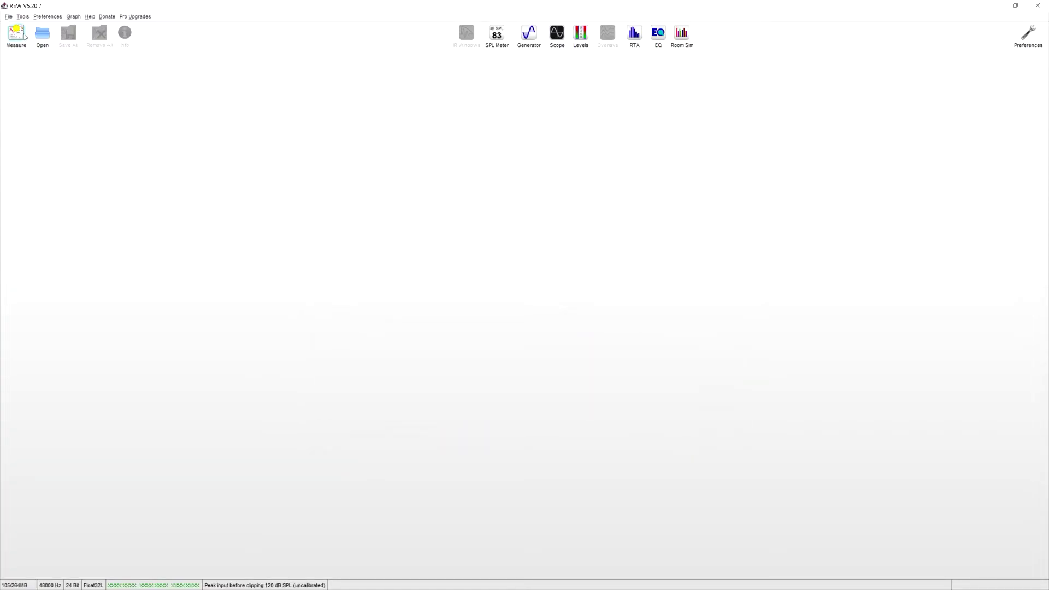
Start a new measurement for the 'adam a7x with emc8000' 20–20,000 Hz sweep at -12 dBFS.
click(21, 41)
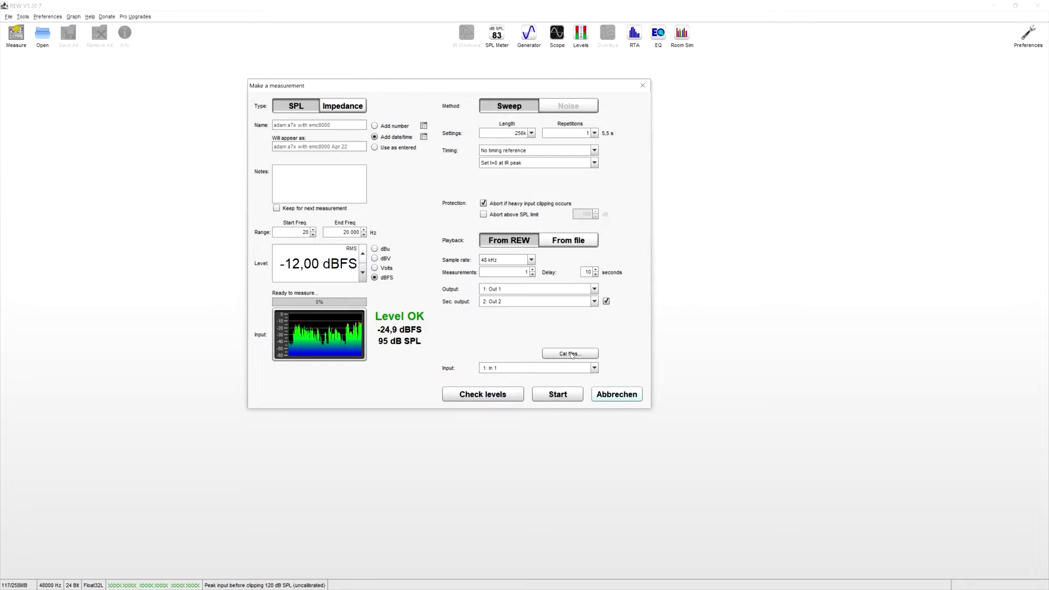
Load ECM8000 Calibration File.txt as the mic calibration file and close Calibration data.
click(571, 354)
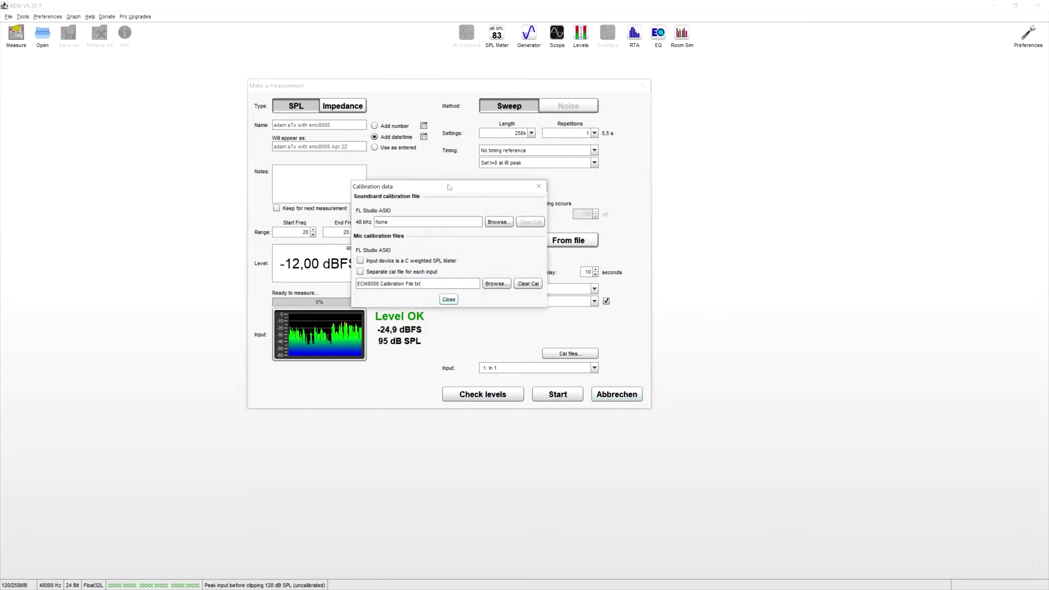
drag(448, 187, 443, 149)
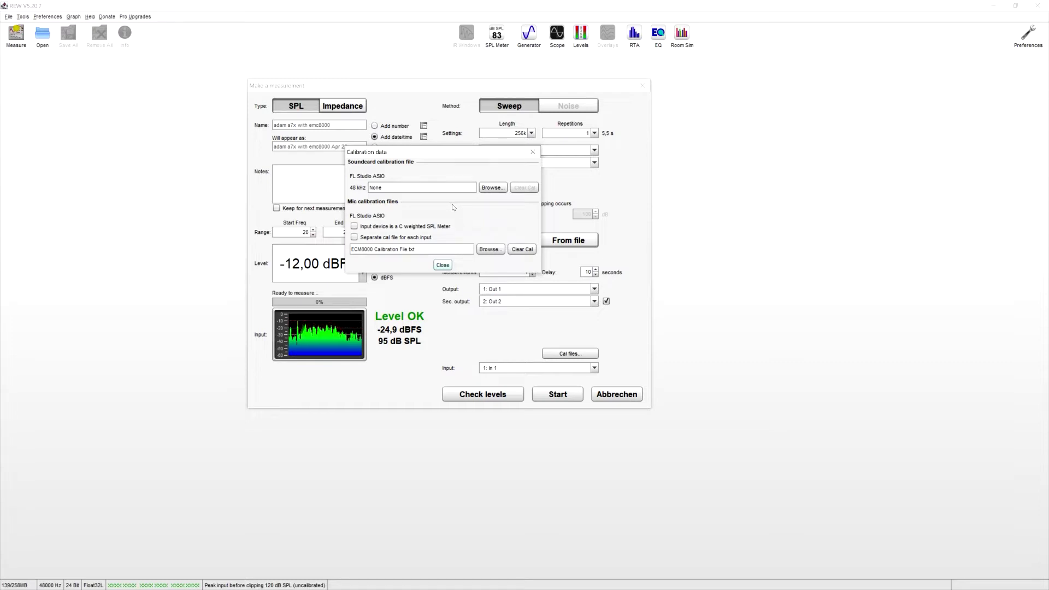
click(492, 250)
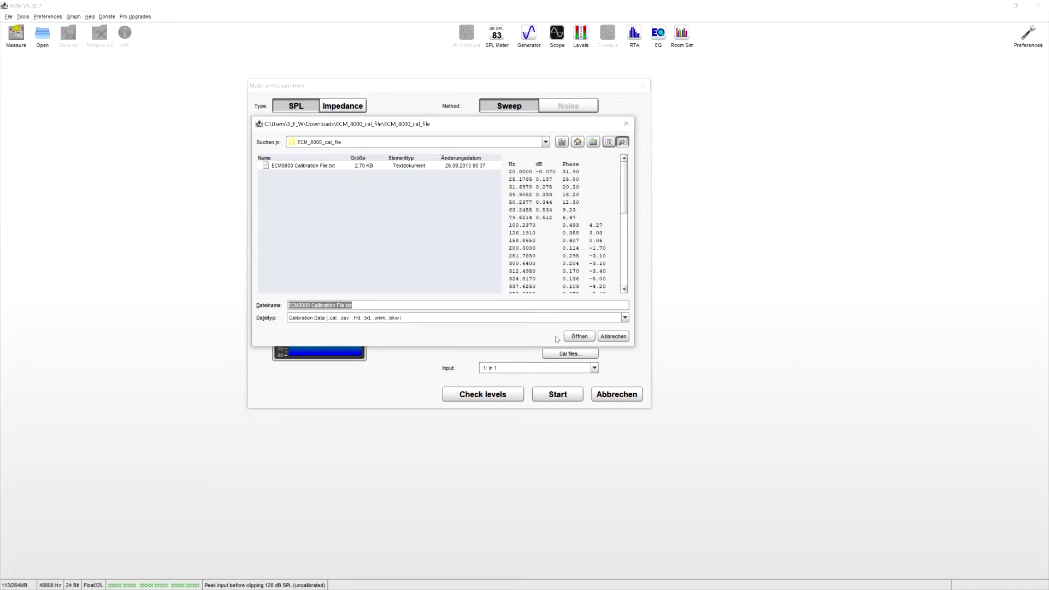
click(530, 153)
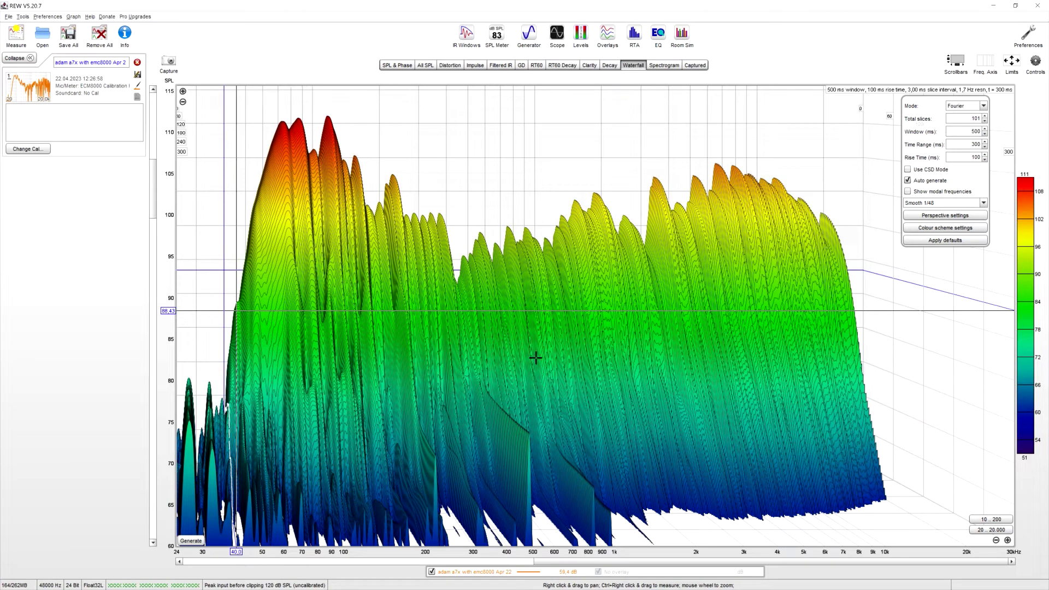
Show the SPL & Phase graph and zoom its level axis out slightly.
click(397, 65)
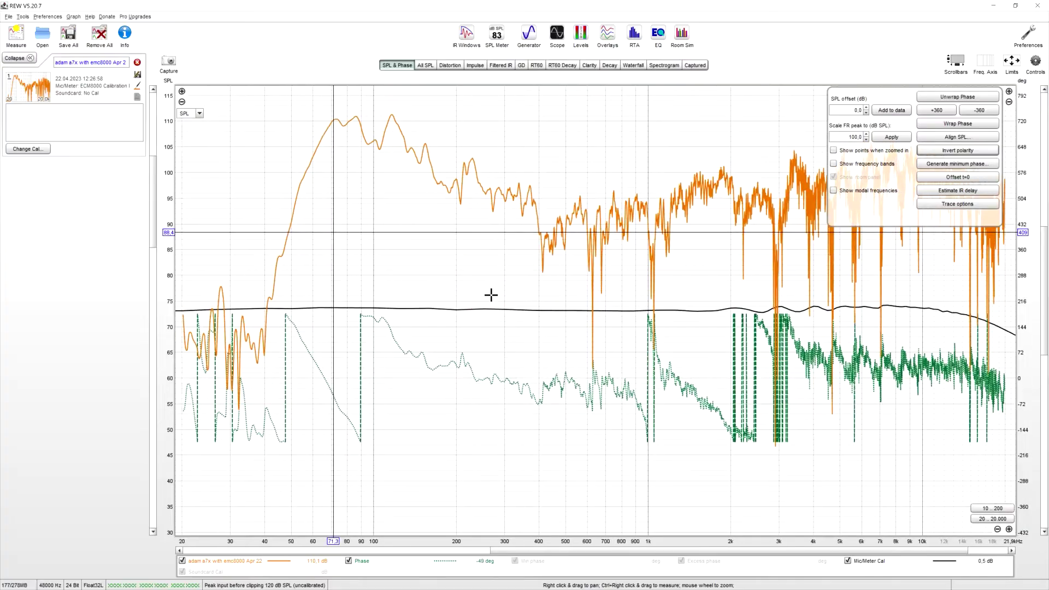
click(496, 283)
drag(496, 283, 495, 287)
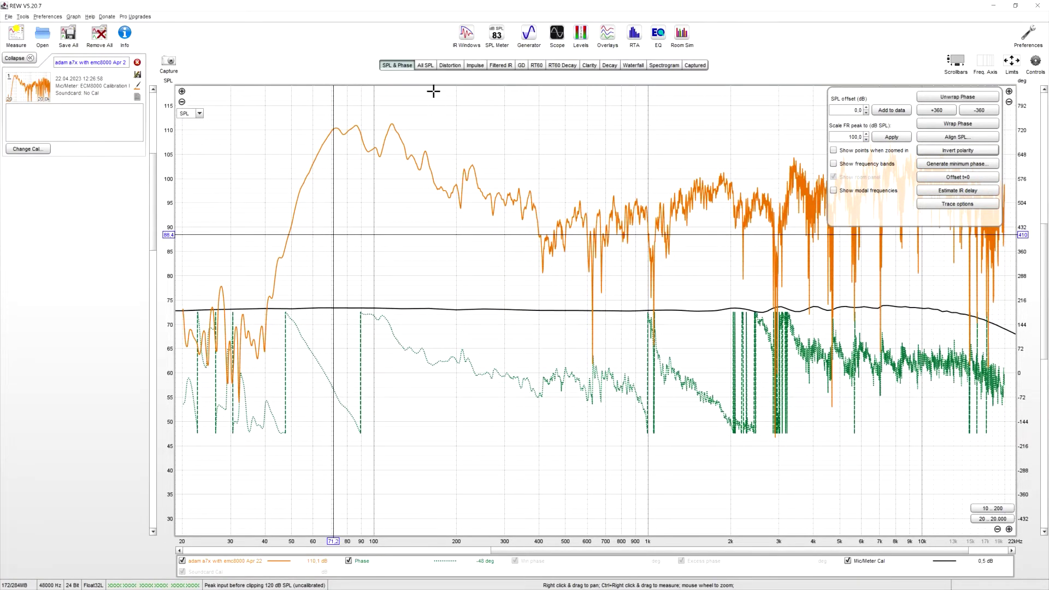
Zoom the SPL graph to about 18 Hz–30 kHz and 55–125 dB, and apply 1/12 octave smoothing.
click(426, 65)
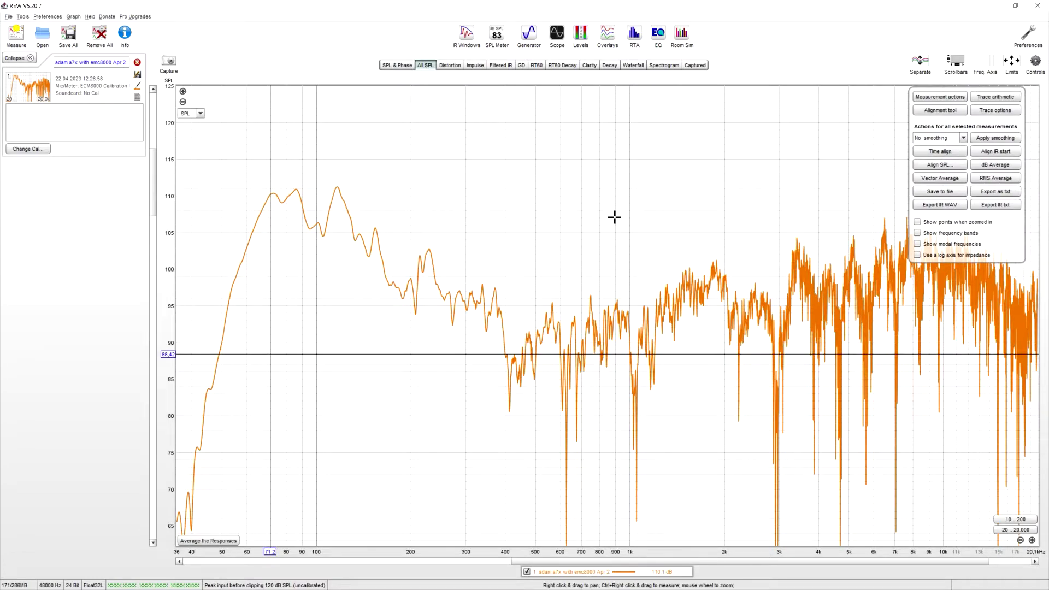
drag(627, 228, 684, 273)
drag(595, 253, 699, 262)
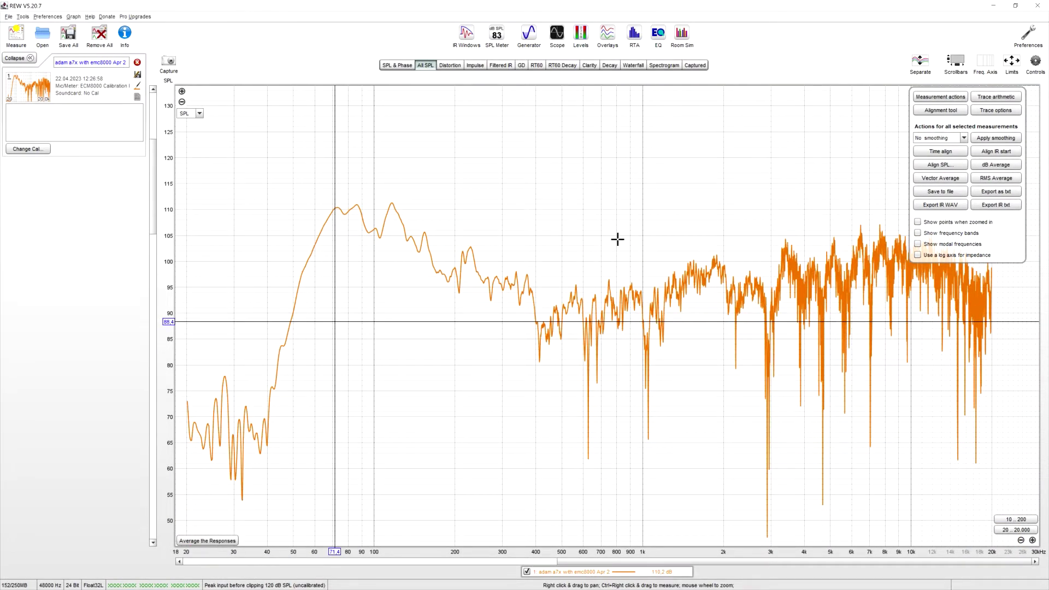
click(74, 17)
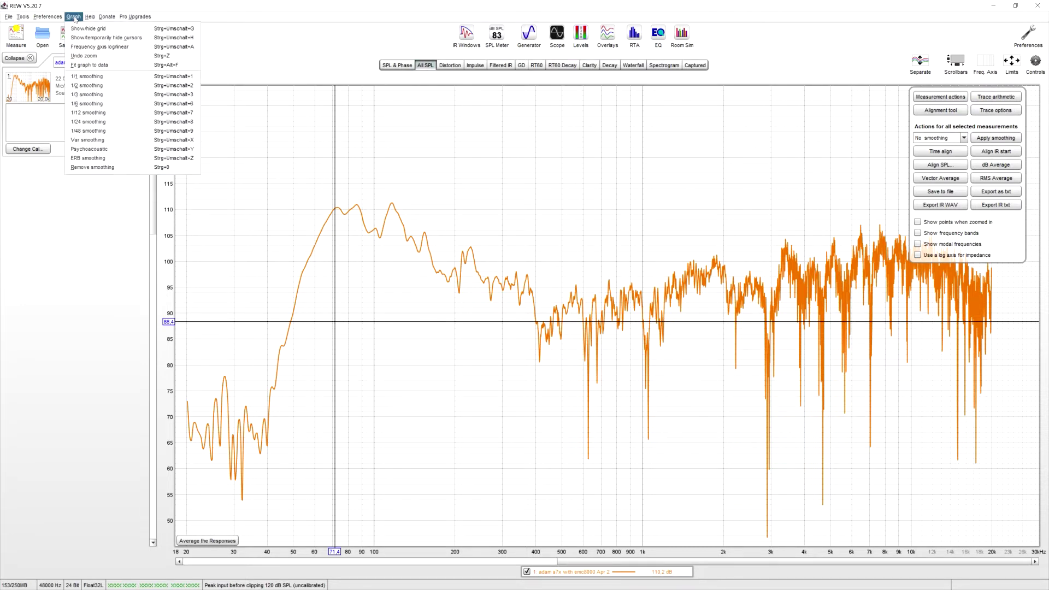
click(103, 116)
mouse_move(622, 251)
mouse_down()
mouse_move(606, 255)
mouse_move(663, 234)
mouse_up()
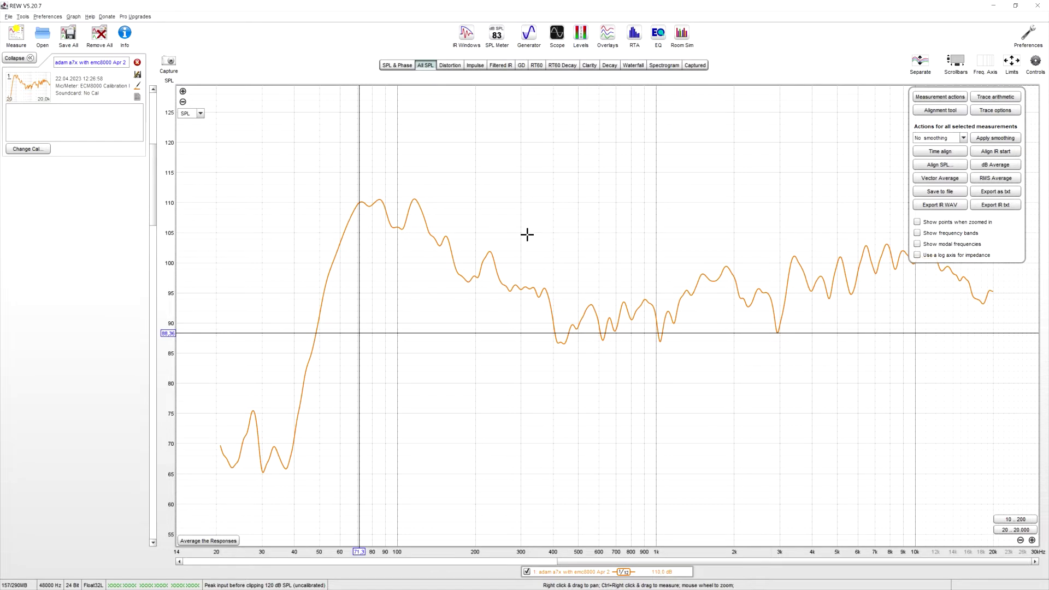
Switch the graph to the waterfall plot of the adam a7x measurement.
click(637, 67)
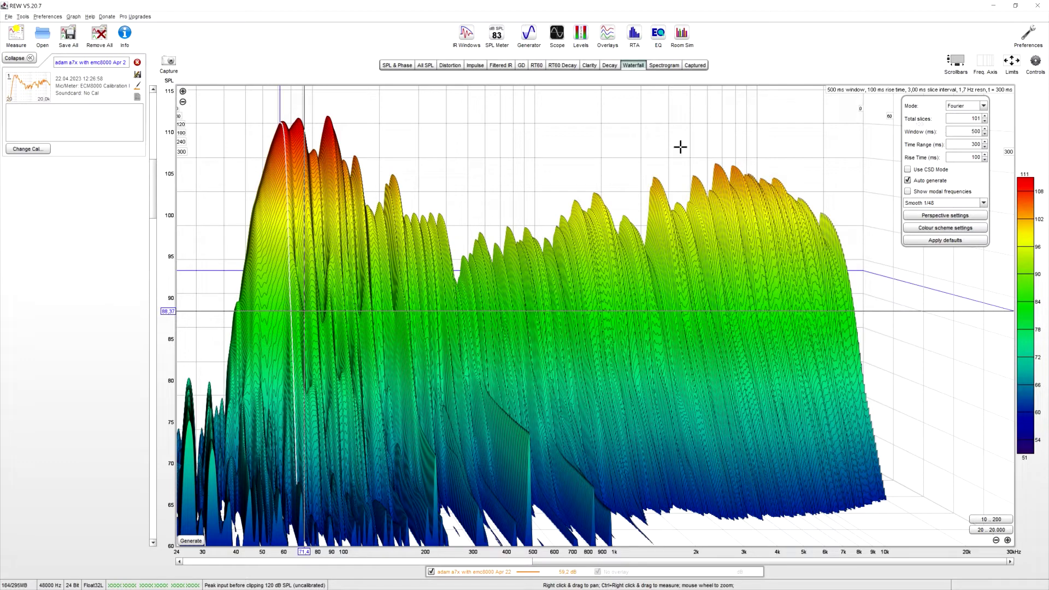
Open the EQ window and choose a Full range speaker target with no room curve.
click(659, 40)
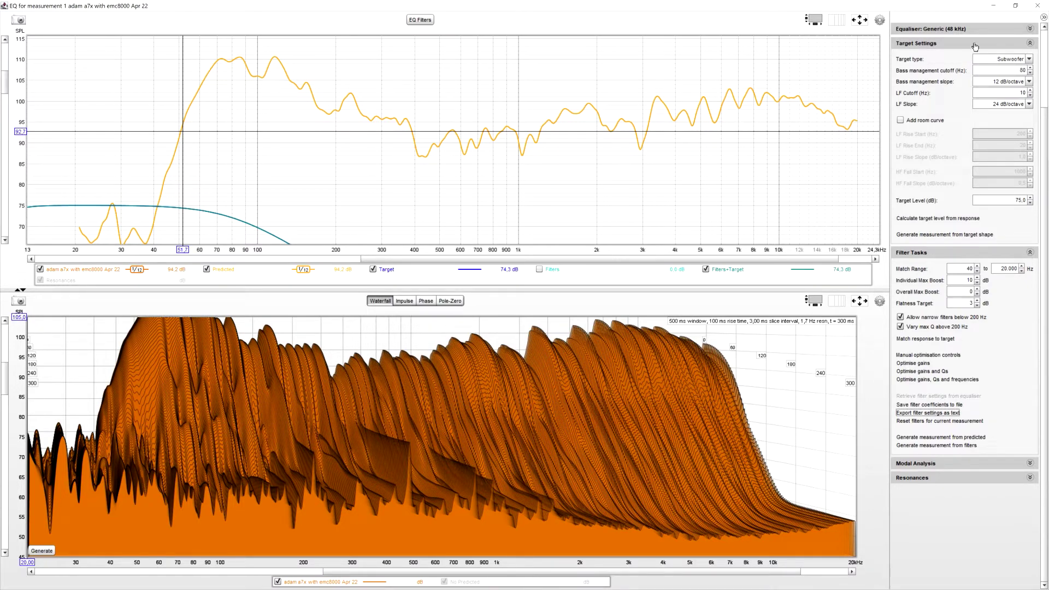
click(1030, 29)
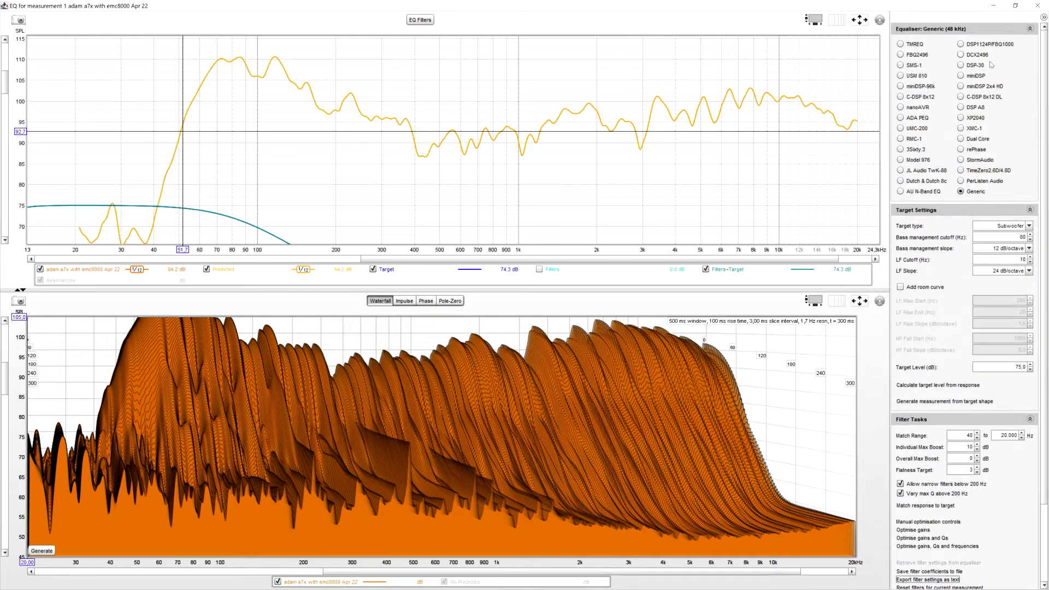
click(1027, 30)
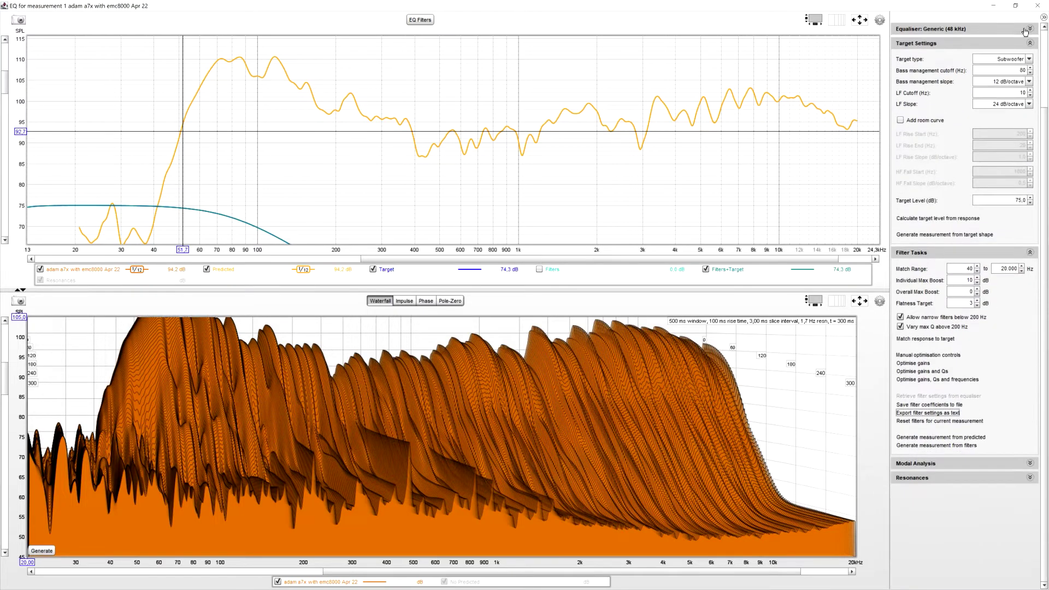
click(1027, 59)
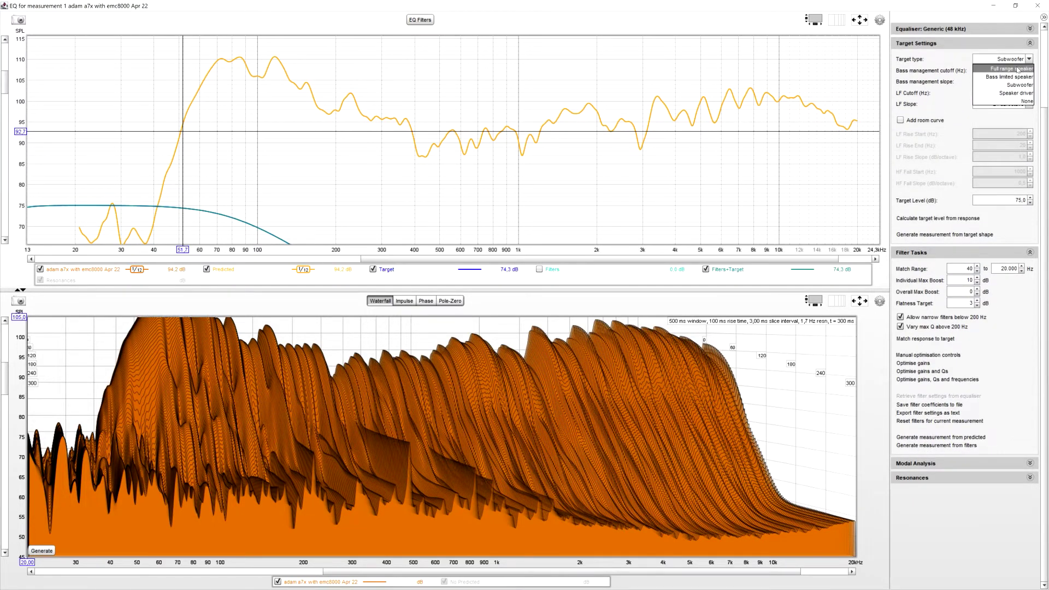
click(1011, 68)
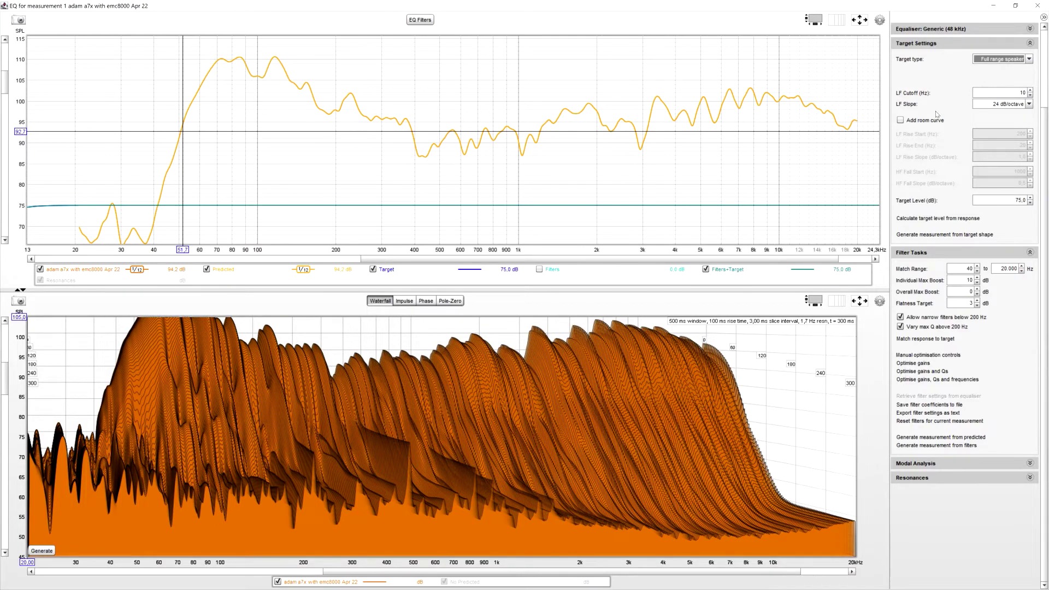
click(900, 121)
click(901, 121)
click(900, 121)
click(900, 120)
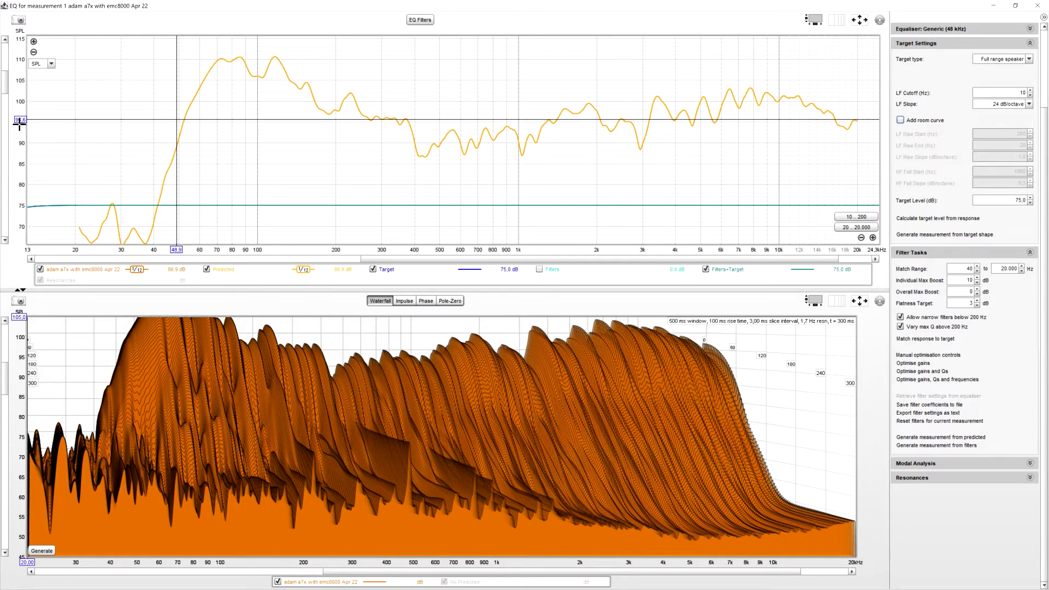
Set the target level to 95 dB.
click(1020, 201)
text(95)
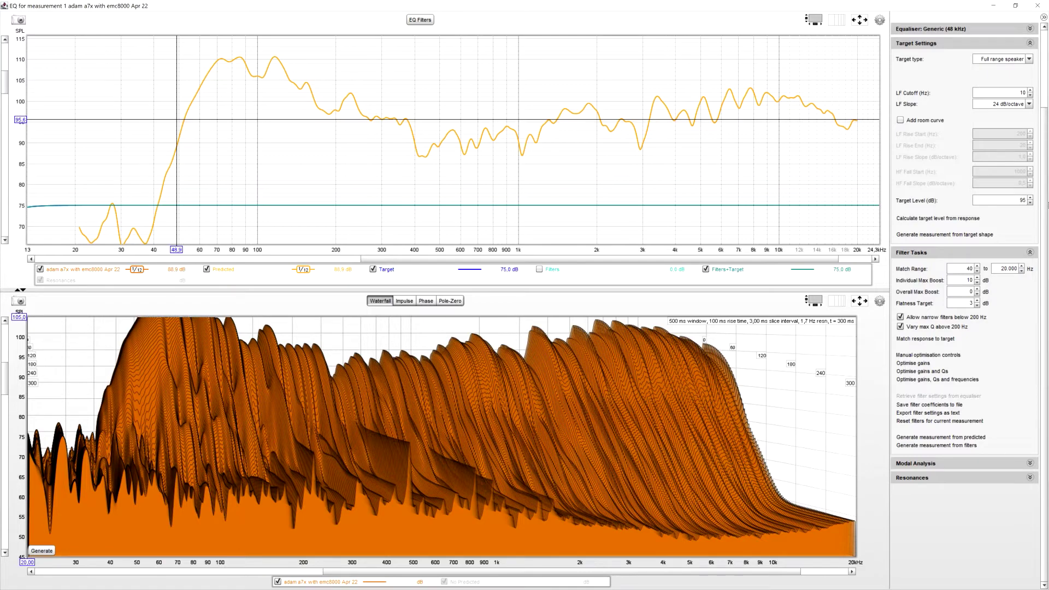
key(Return)
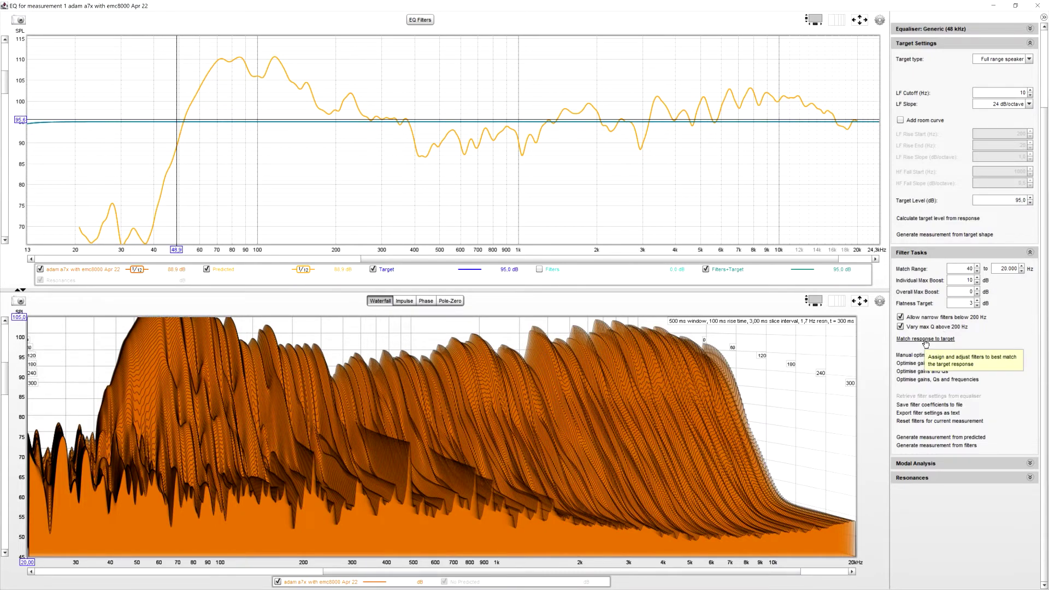
Match the response to the 95 dB target, briefly toggling inverted filter responses on and off.
click(925, 339)
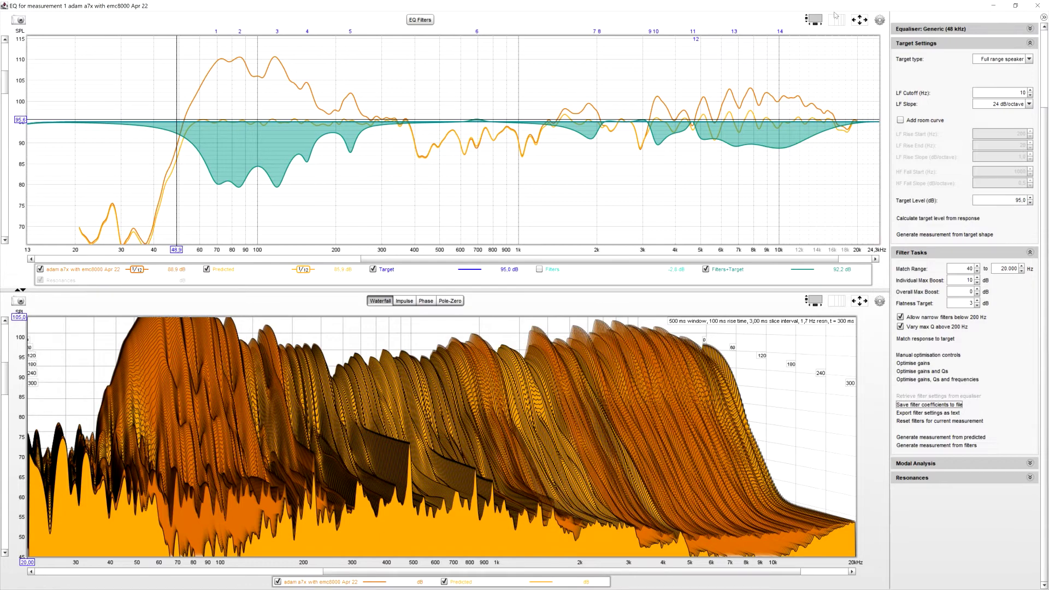
click(879, 20)
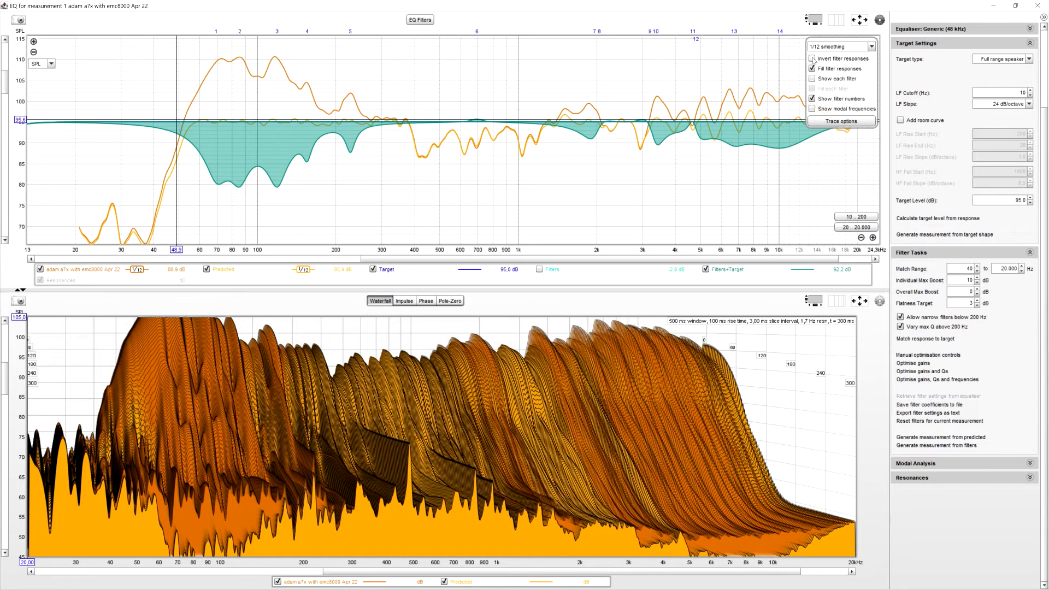
click(812, 58)
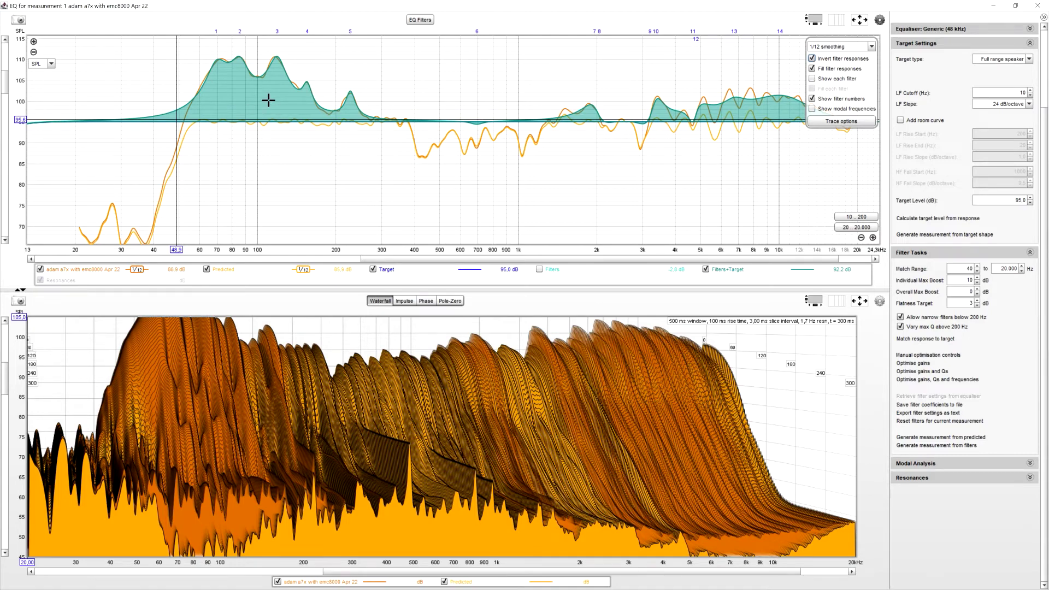
click(812, 59)
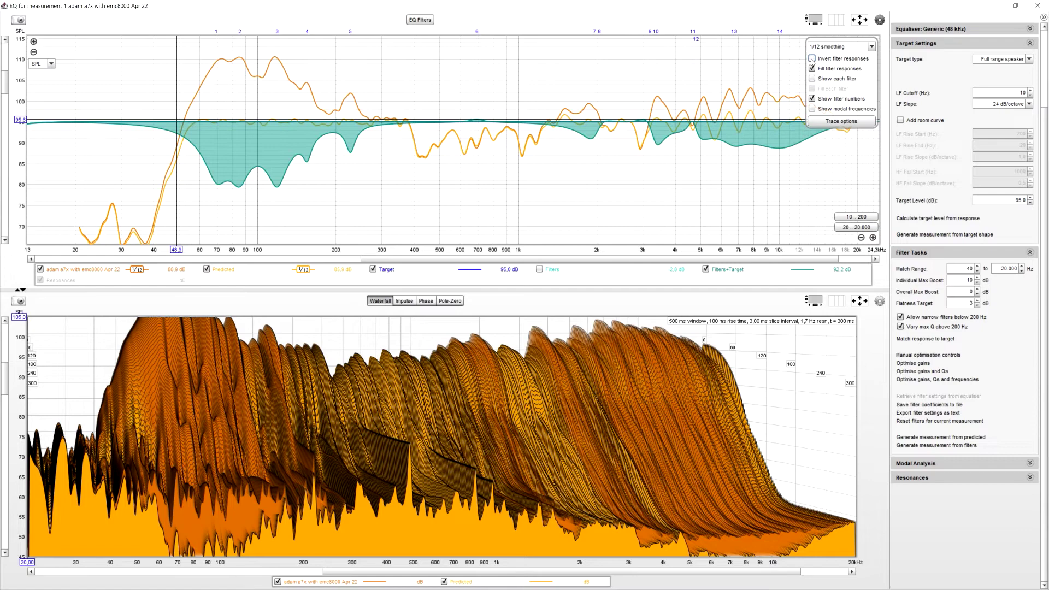
Export the filter settings as text file 'adam a7x 3' with empty notes.
click(940, 414)
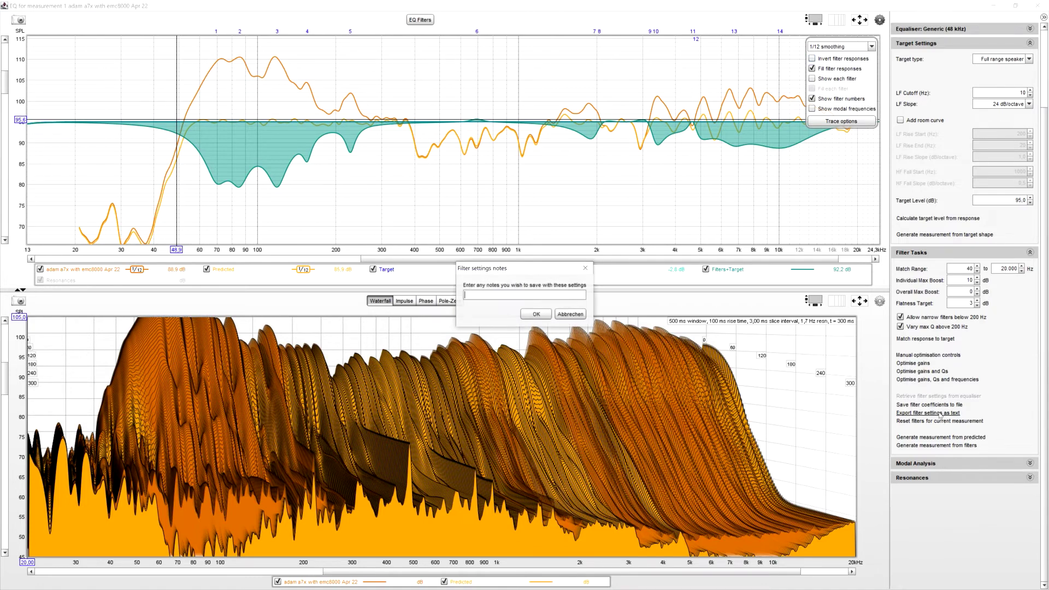
click(571, 315)
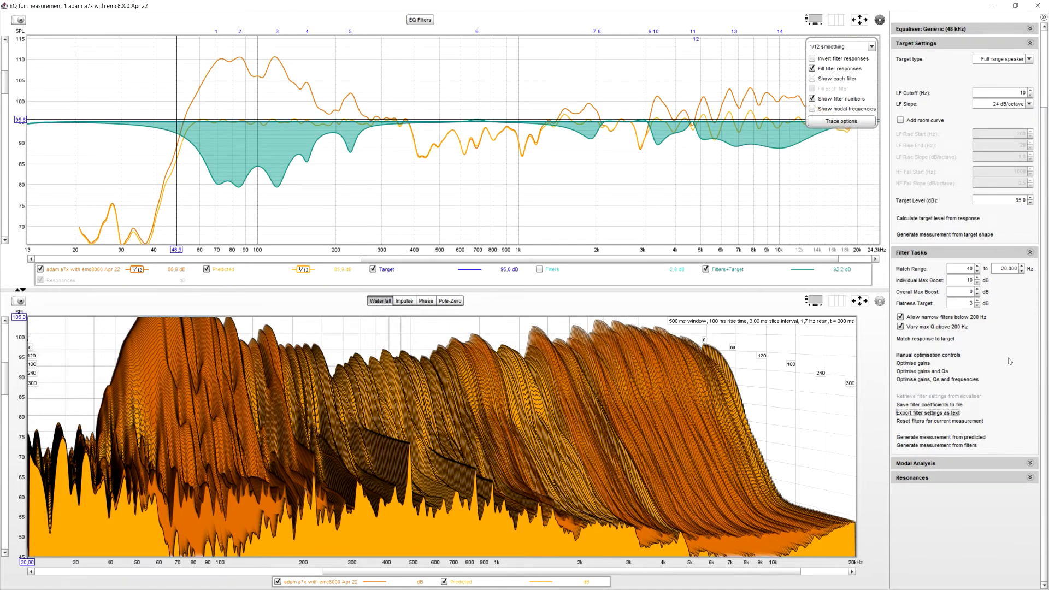
click(940, 414)
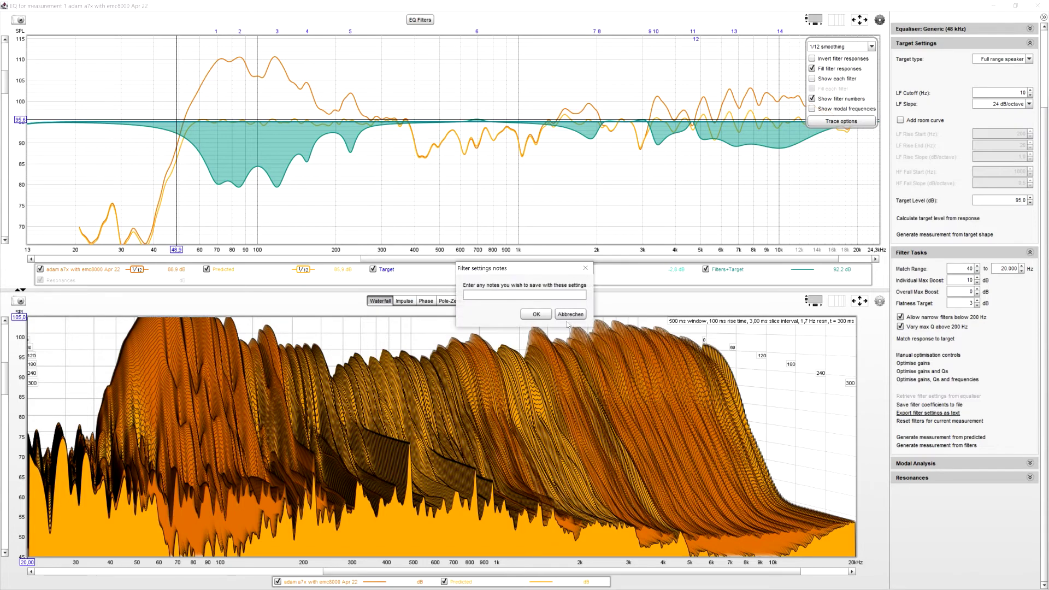
click(540, 316)
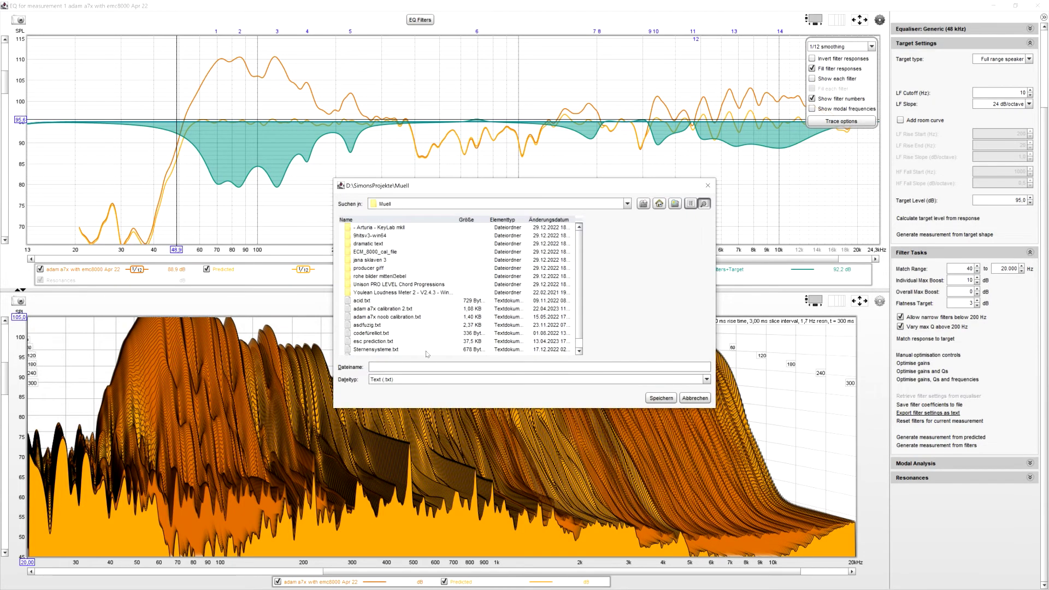
text(adam a7x 3)
key(Return)
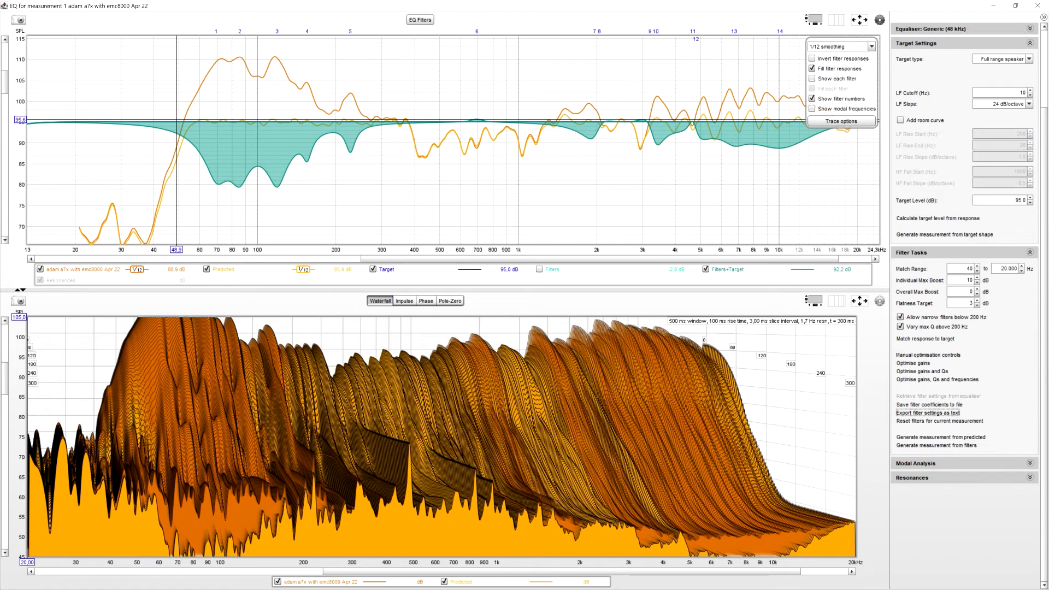
Open adam a7x 3.txt from the Muell folder in the Equalizer APO editor to view its peaking filters.
key(alt+Tab)
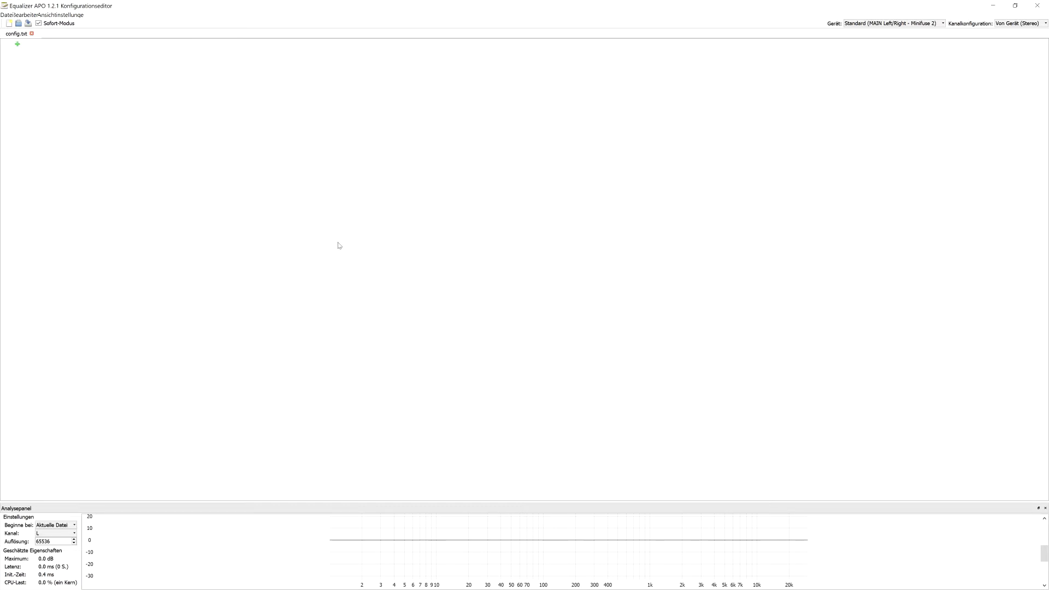
click(8, 15)
mouse_move(25, 15)
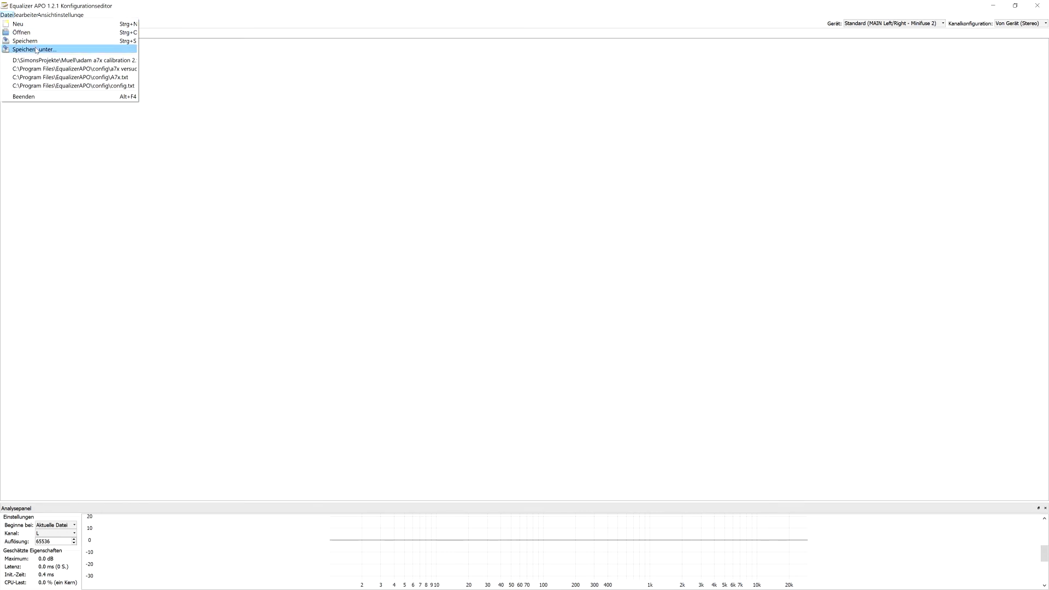
click(23, 33)
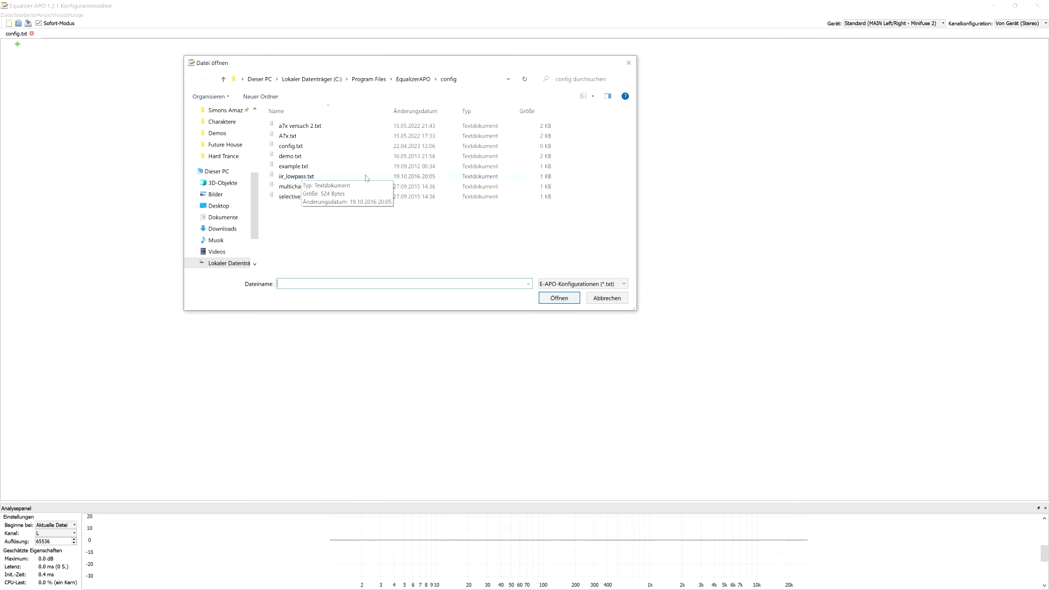
scroll(224, 181, up, 4)
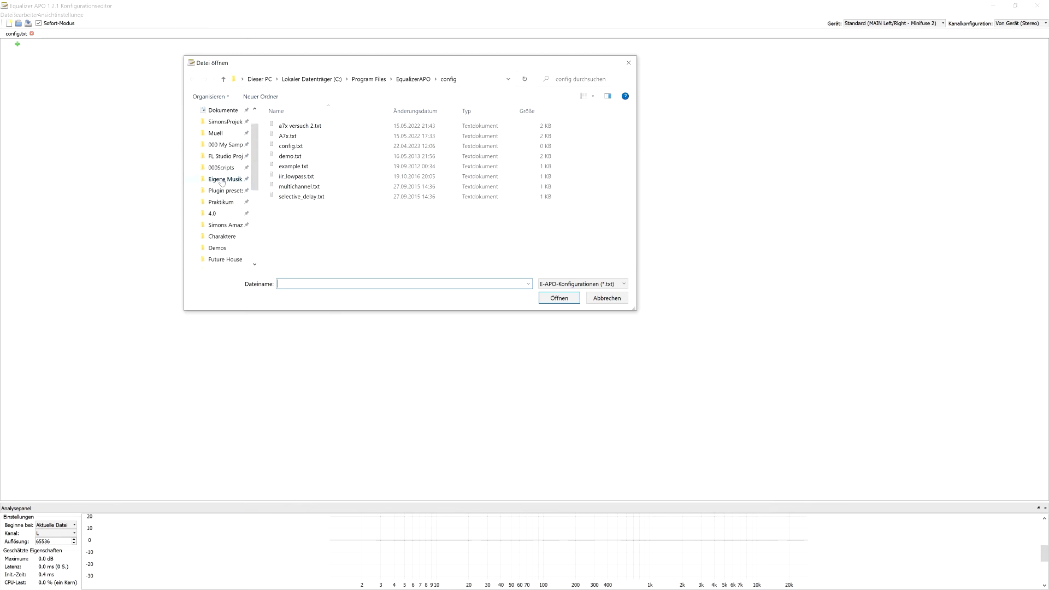
click(215, 133)
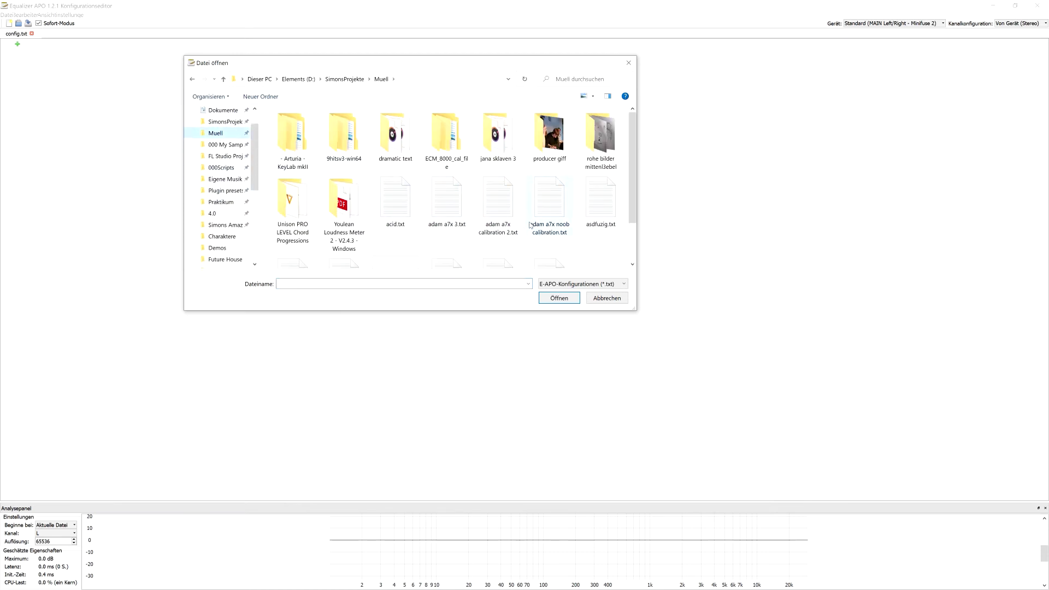
click(446, 202)
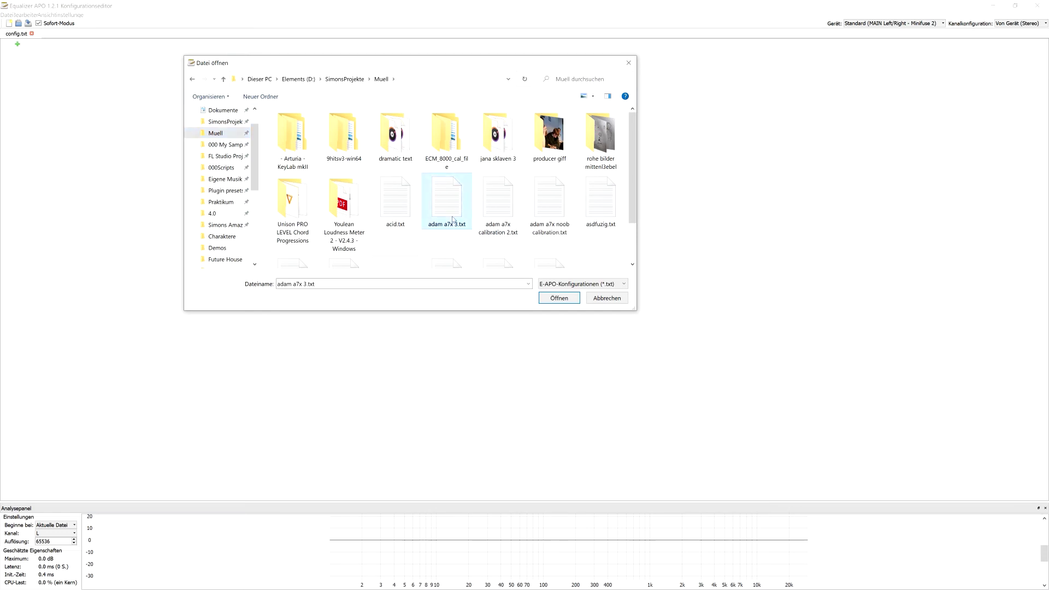
click(560, 299)
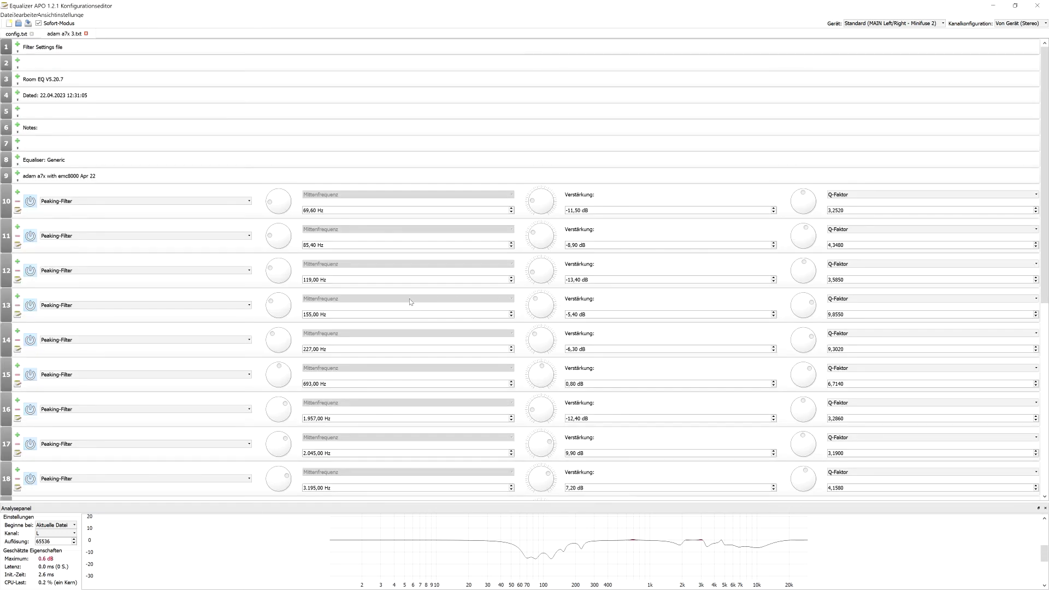
scroll(192, 222, down, 10)
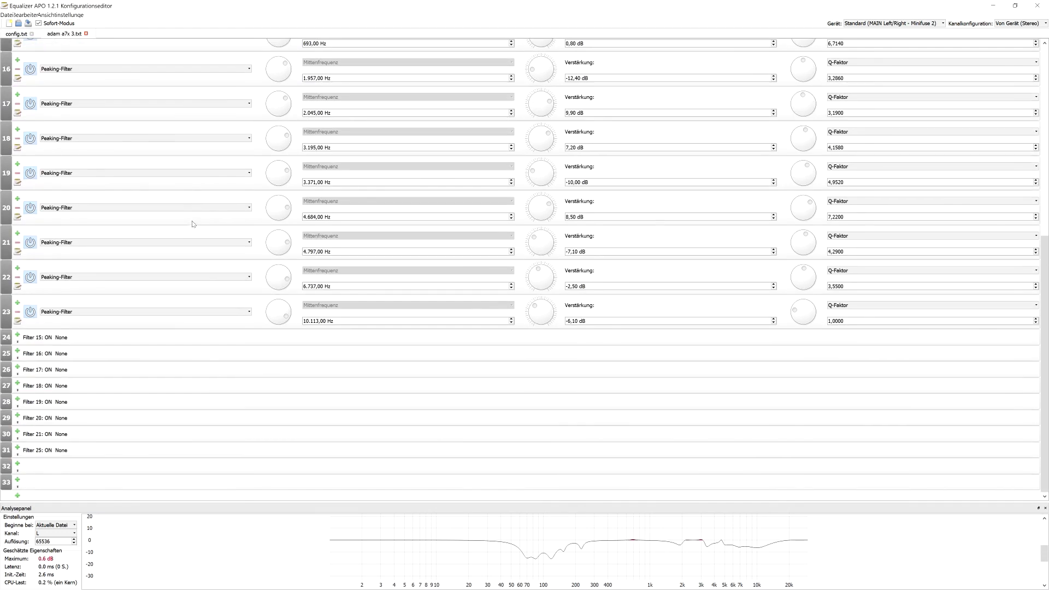
scroll(208, 243, up, 10)
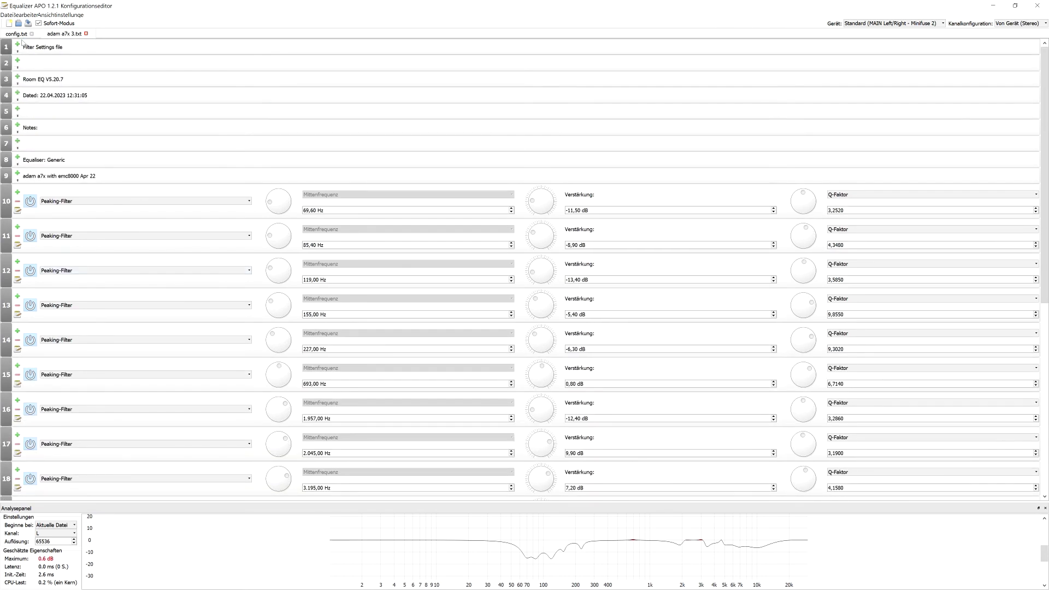
Add an Include entry to config.txt that loads adam a7x 3.txt from the Muell folder.
click(16, 34)
click(17, 44)
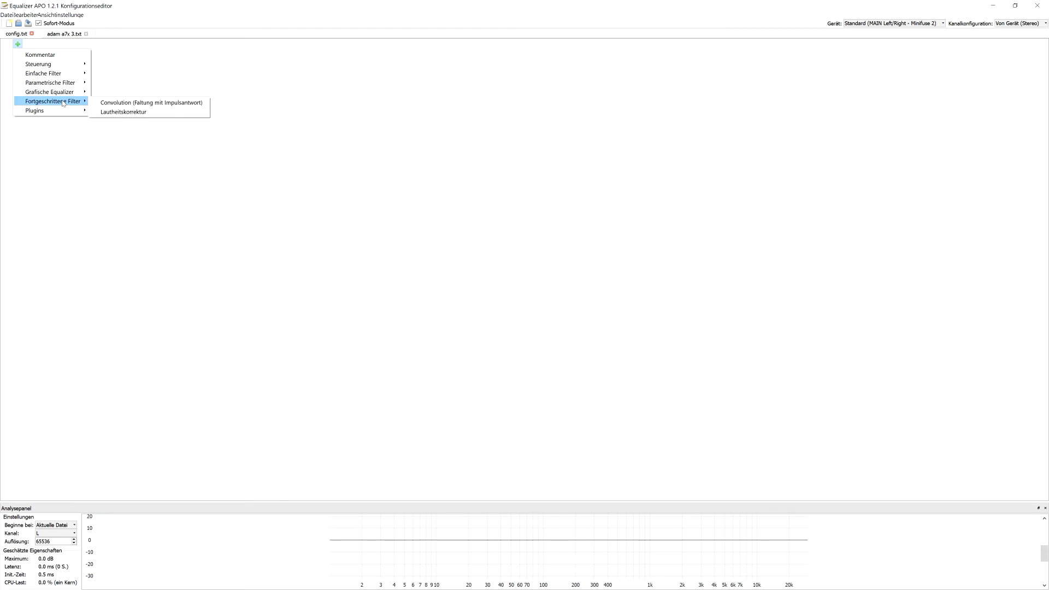
mouse_move(58, 84)
mouse_move(55, 66)
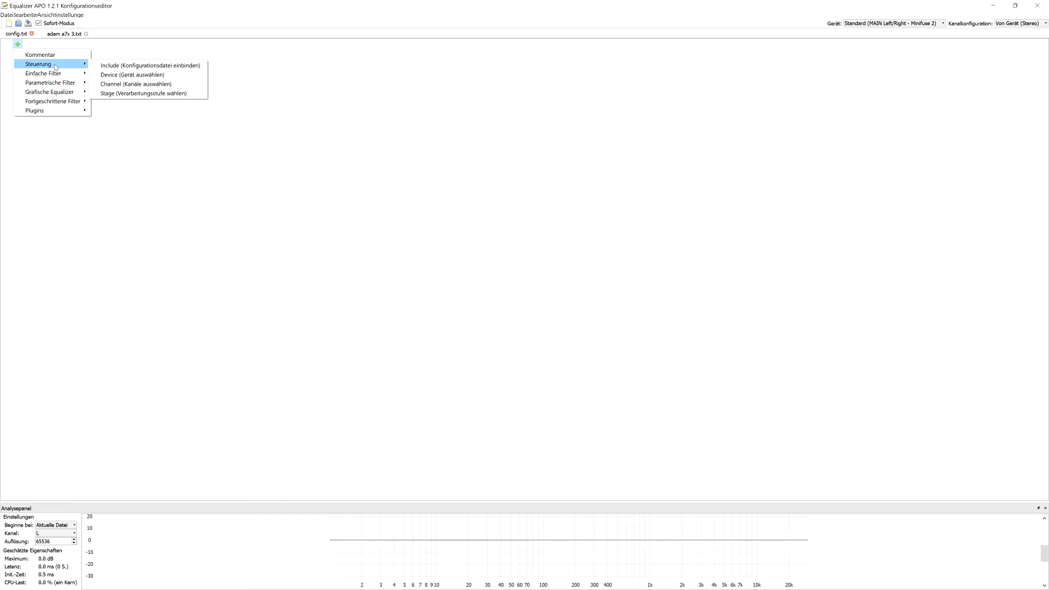
click(114, 66)
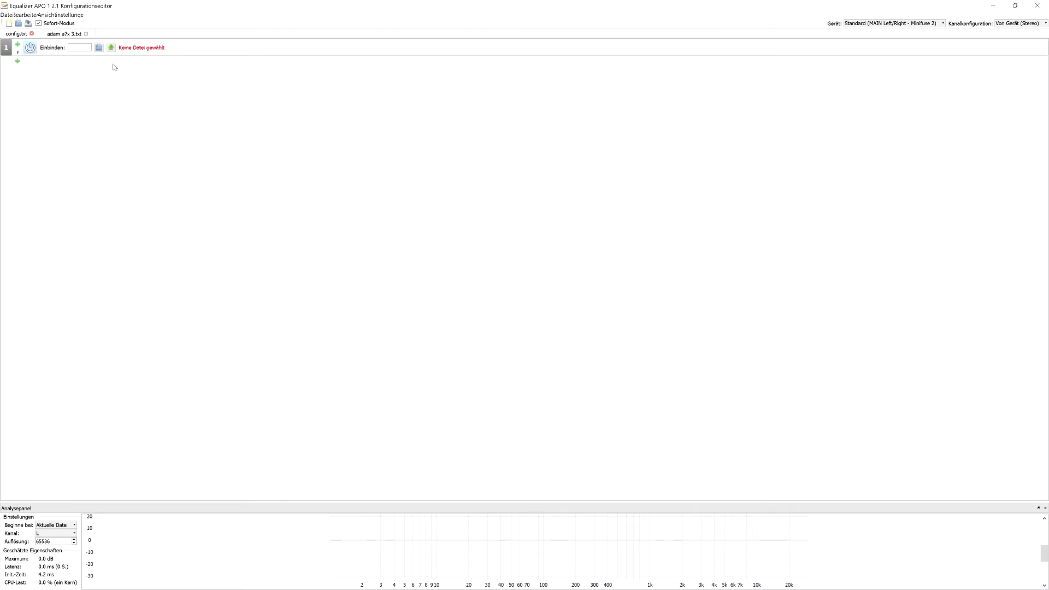
click(98, 48)
scroll(224, 140, up, 4)
click(222, 146)
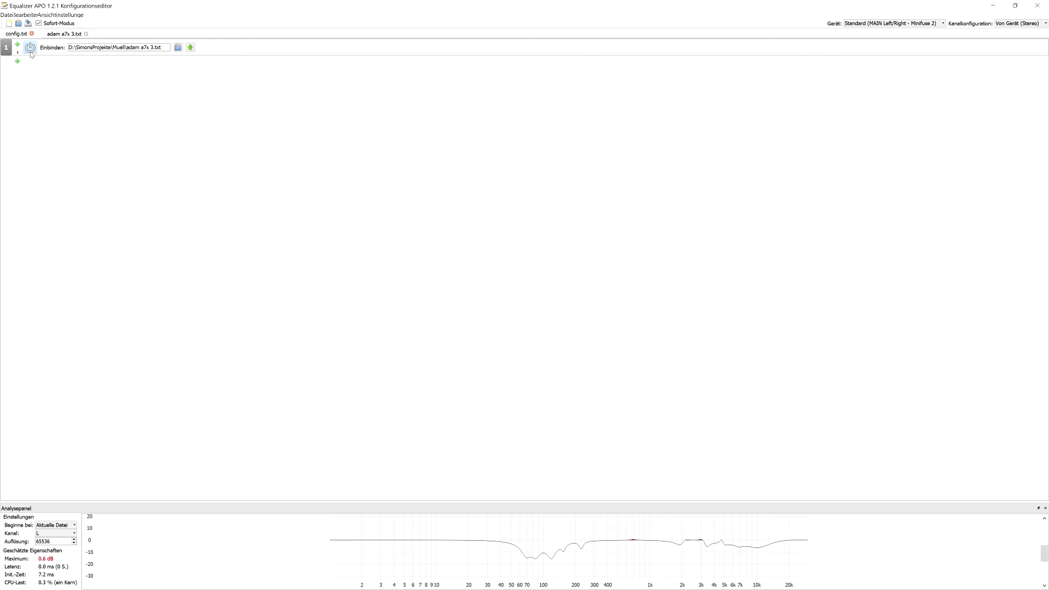
Toggle the included correction off and back on to compare it against the playing music.
click(31, 49)
click(31, 50)
key(alt+Tab)
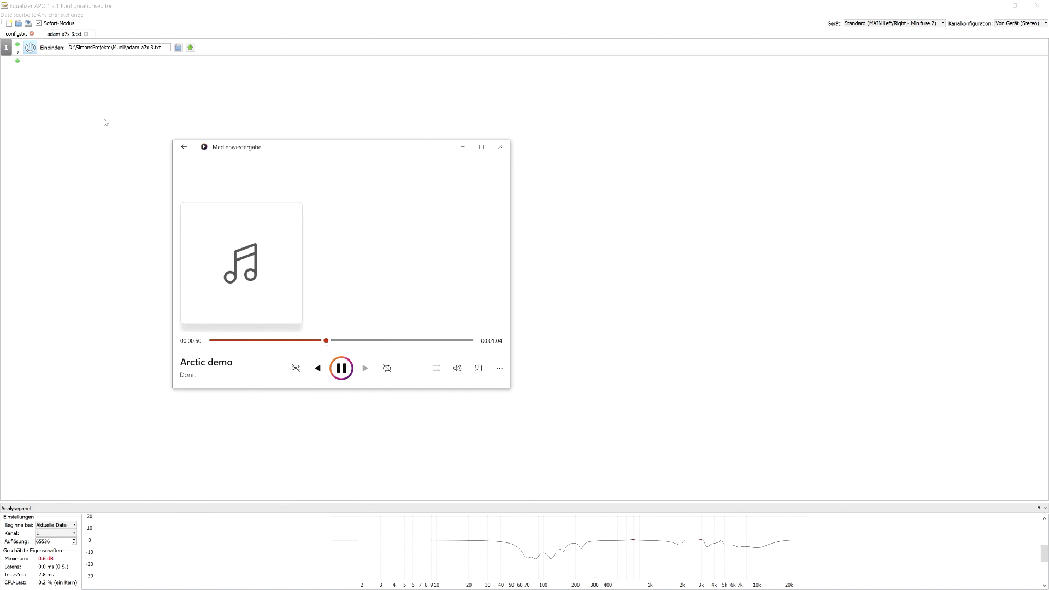
Compare the room correction off and on again, then pause Arctic demo at 1:07.
click(30, 48)
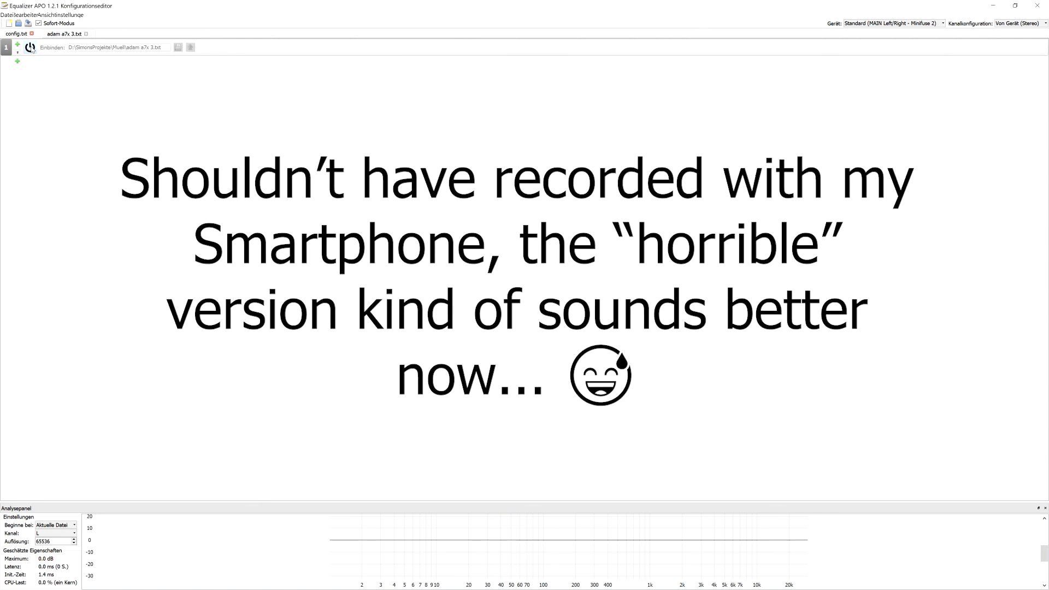
click(31, 48)
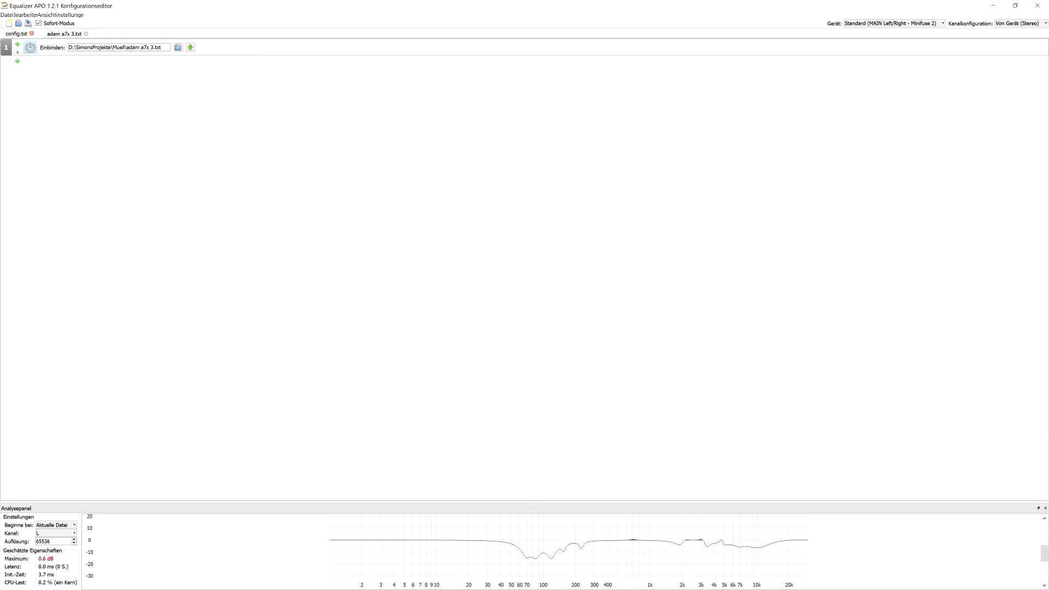
click(341, 368)
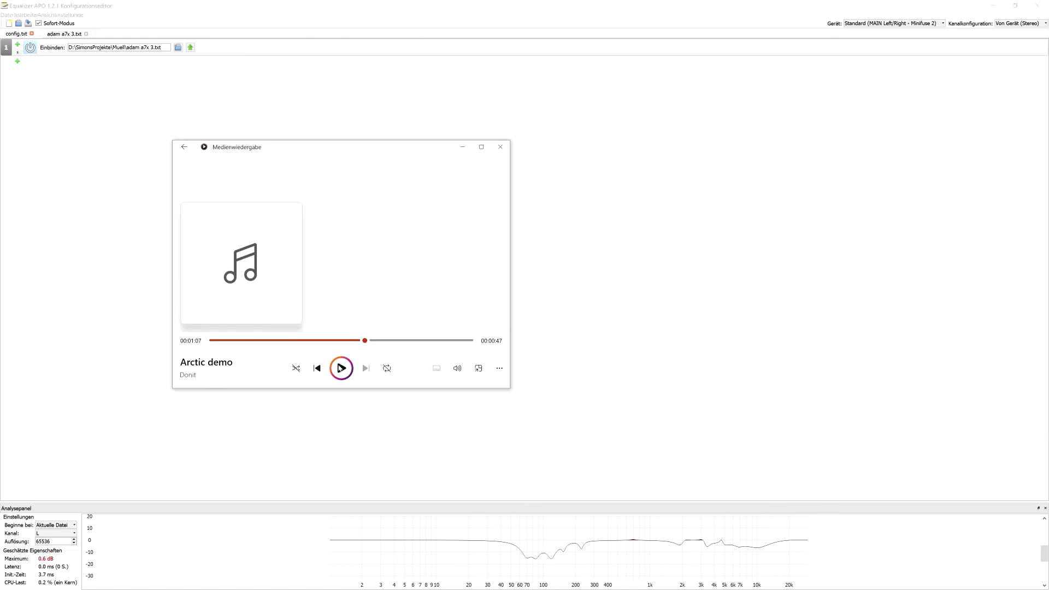